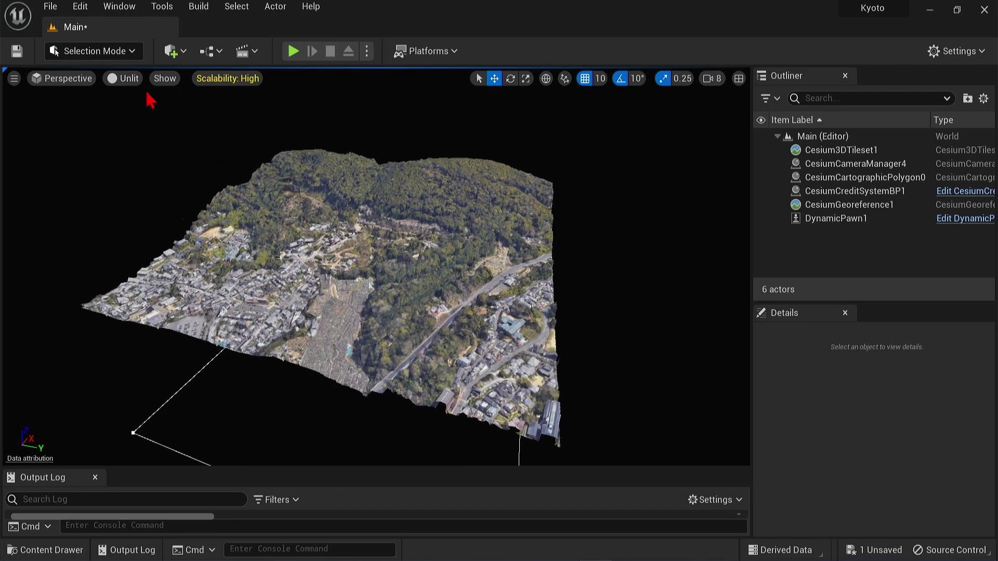
- Switch the viewport view mode to Lit and then back to Unlit
{"action": "left_click", "coordinate": [129, 79]}
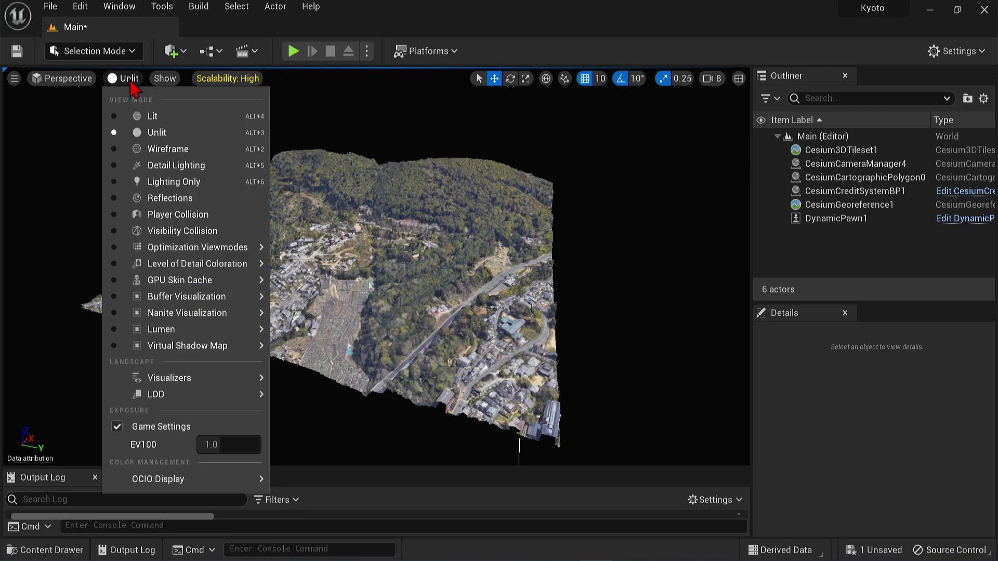
{"action": "left_click", "coordinate": [146, 116]}
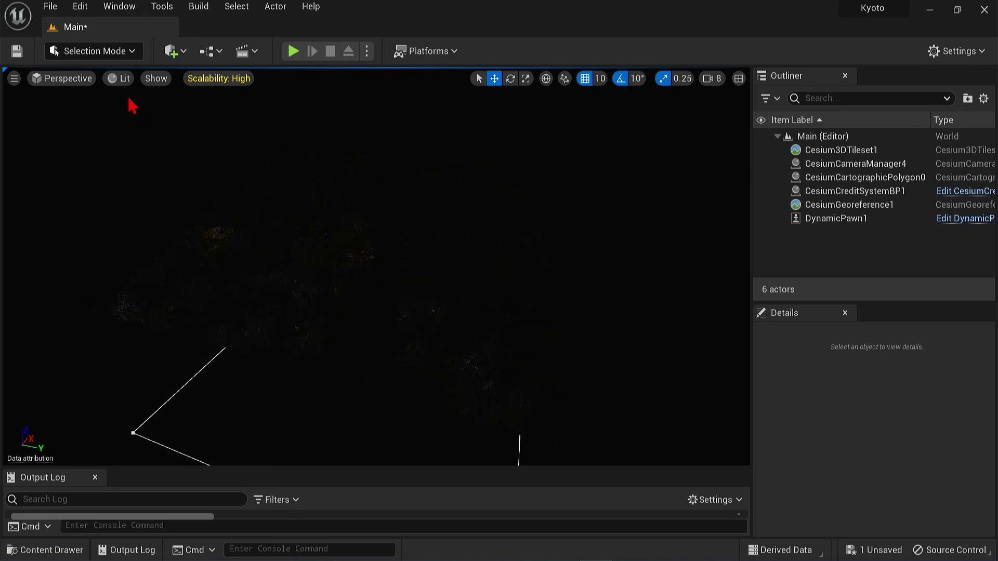
{"action": "left_click", "coordinate": [122, 79]}
{"action": "left_click", "coordinate": [146, 134]}
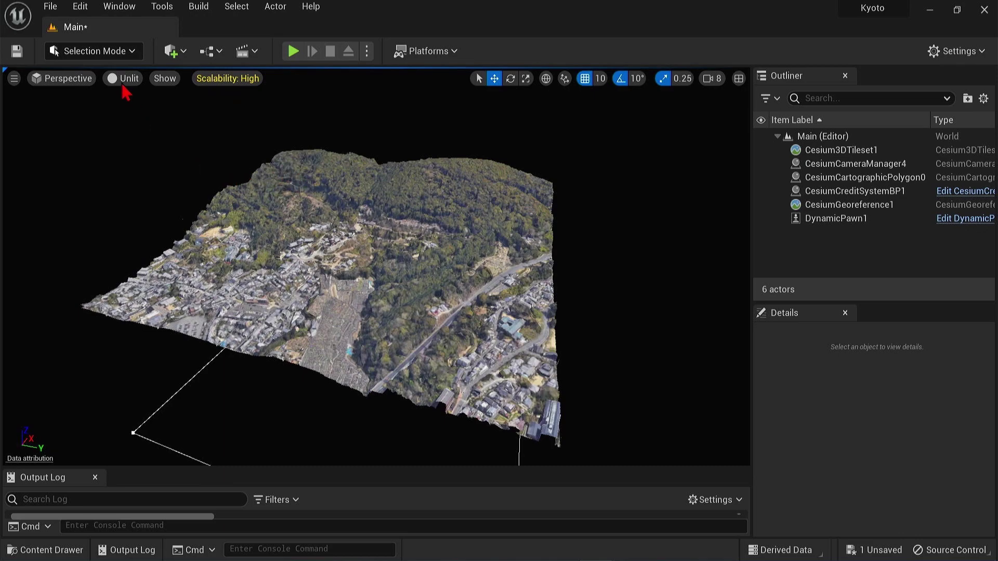
- Place a PostProcessVolume in the level from Quick Add > Visual Effects
{"action": "left_click", "coordinate": [173, 51]}
{"action": "mouse_move", "coordinate": [274, 263]}
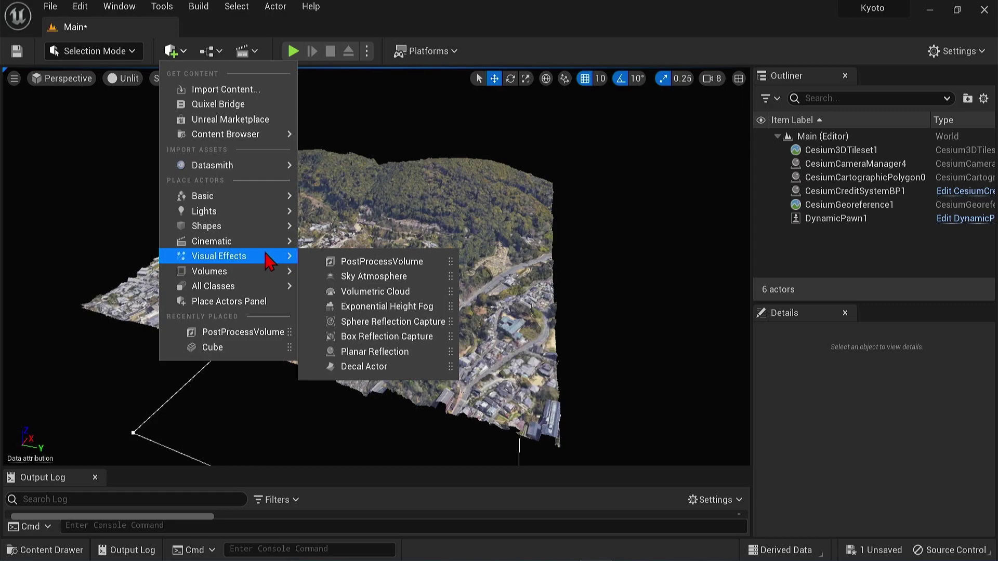
{"action": "left_click", "coordinate": [333, 260]}
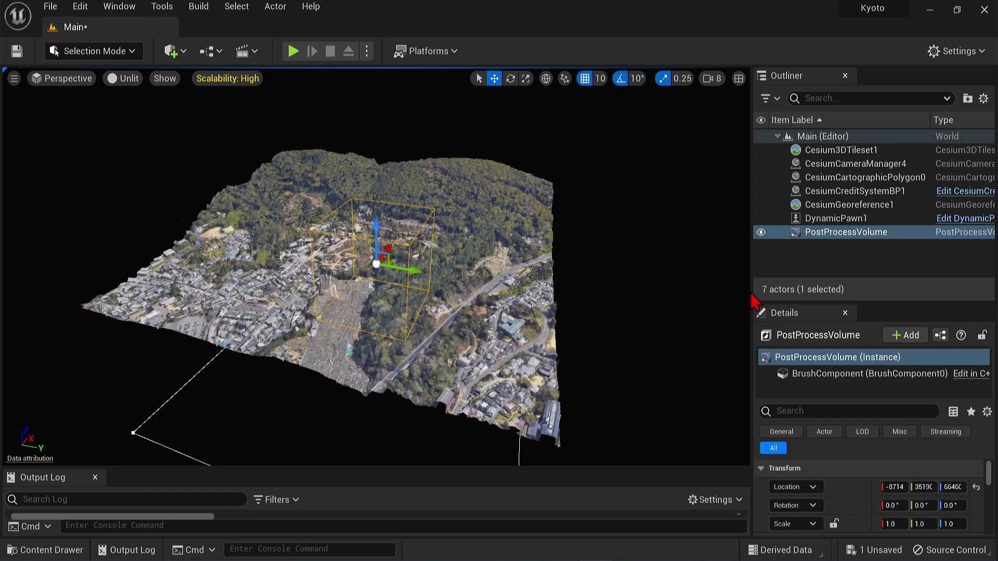
- Set the volume's Metering Mode to Manual and Exposure Compensation to 14.0
{"action": "left_click", "coordinate": [840, 410]}
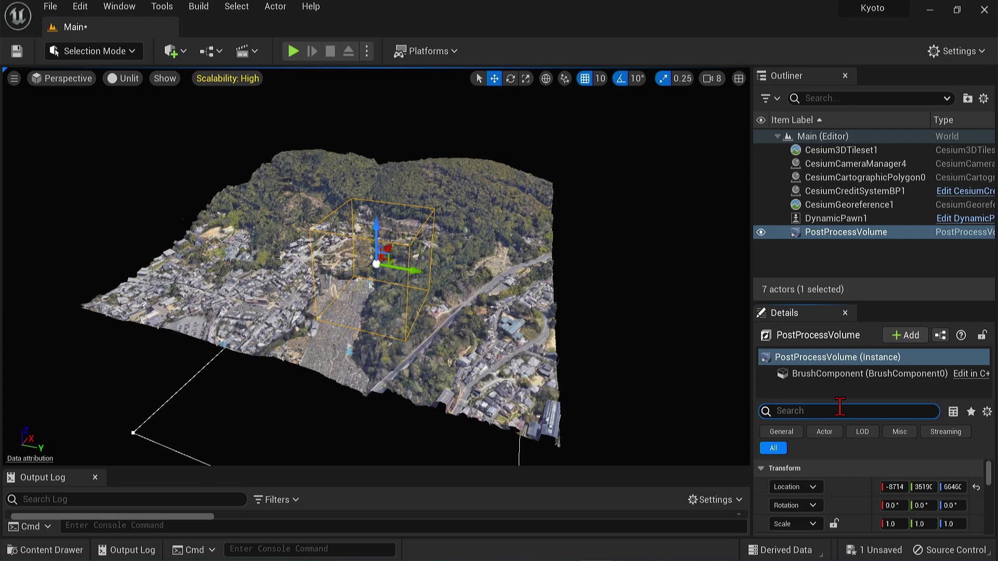
{"action": "type", "text": "exposure"}
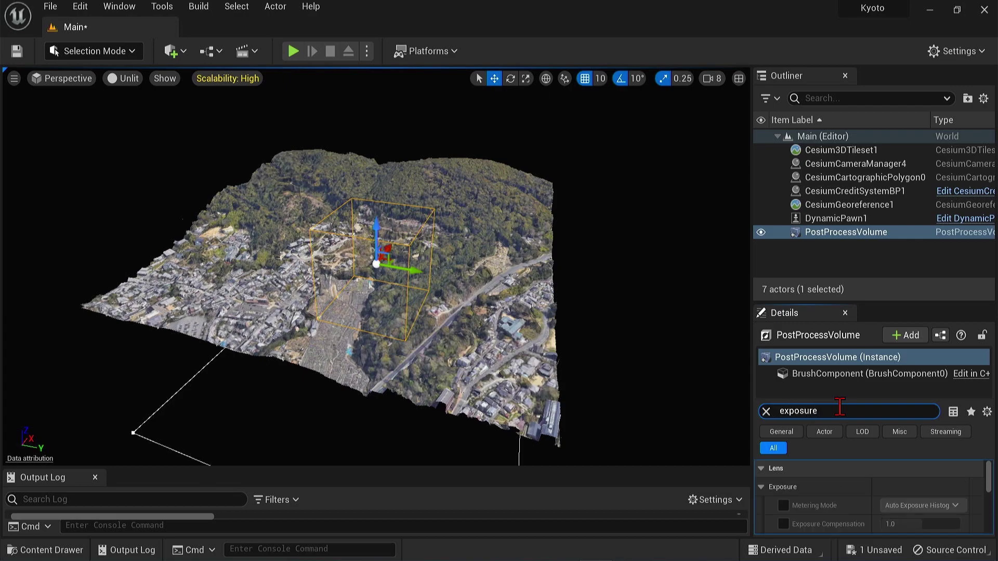
{"action": "left_click", "coordinate": [784, 505]}
{"action": "left_click", "coordinate": [935, 506]}
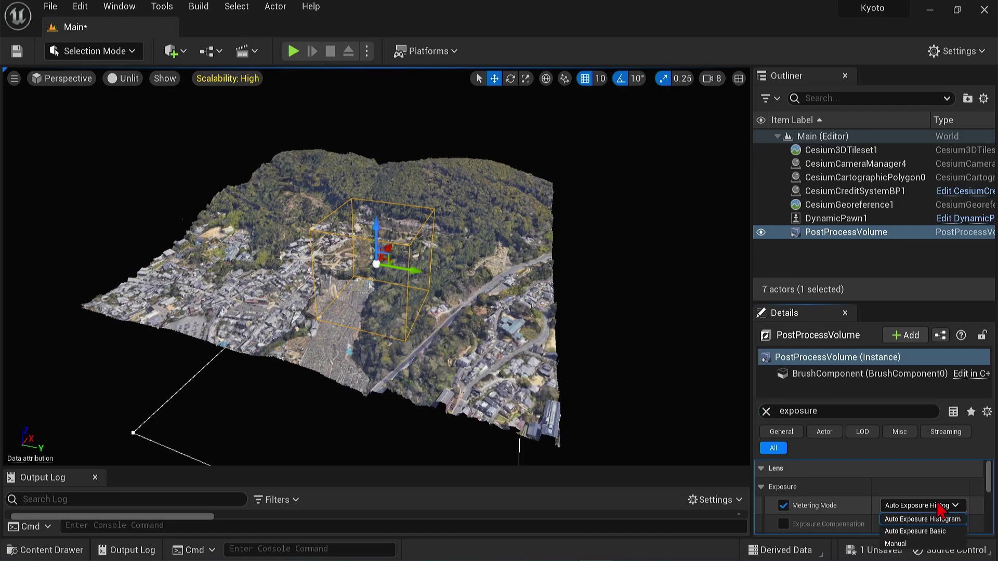
{"action": "left_click", "coordinate": [947, 543]}
{"action": "scroll", "coordinate": [950, 517], "scroll_direction": "down", "scroll_amount": 2}
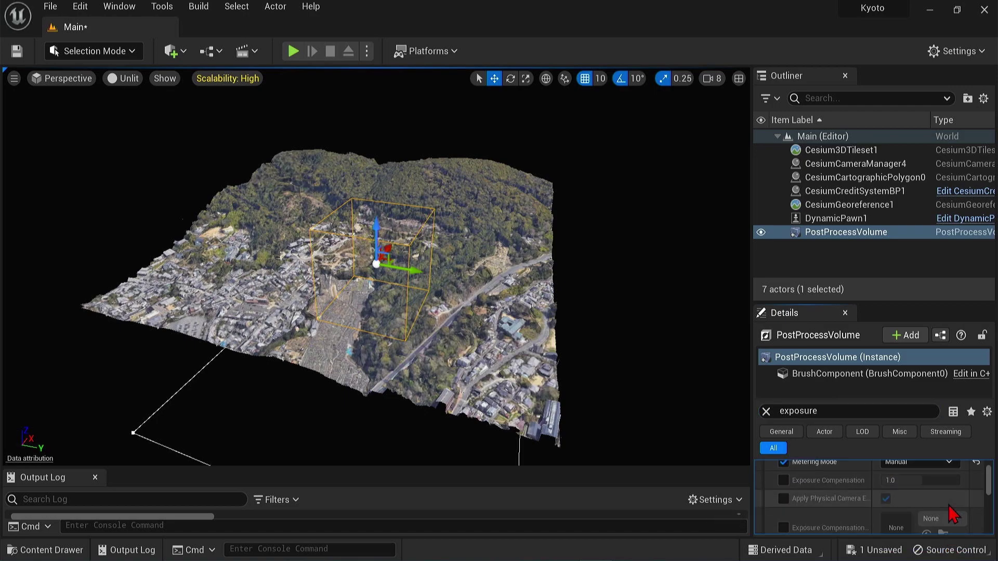
{"action": "left_click", "coordinate": [783, 480]}
{"action": "left_click", "coordinate": [903, 479]}
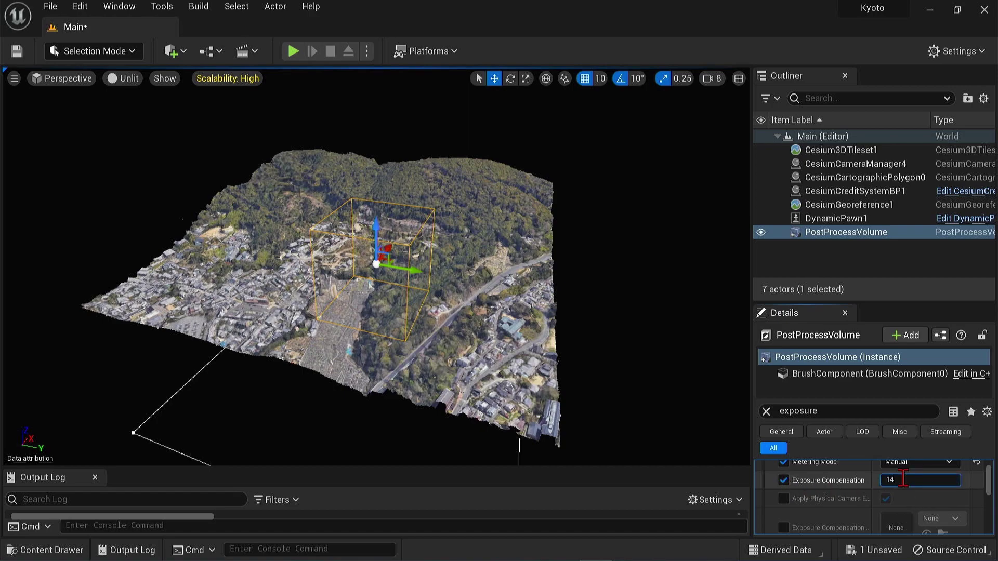
{"action": "type", "text": "14"}
{"action": "key", "text": "Return"}
- Enable Infinite Extent (Unbound) so the volume affects the whole scene
{"action": "left_click_drag", "start_coordinate": [817, 411], "coordinate": [785, 409]}
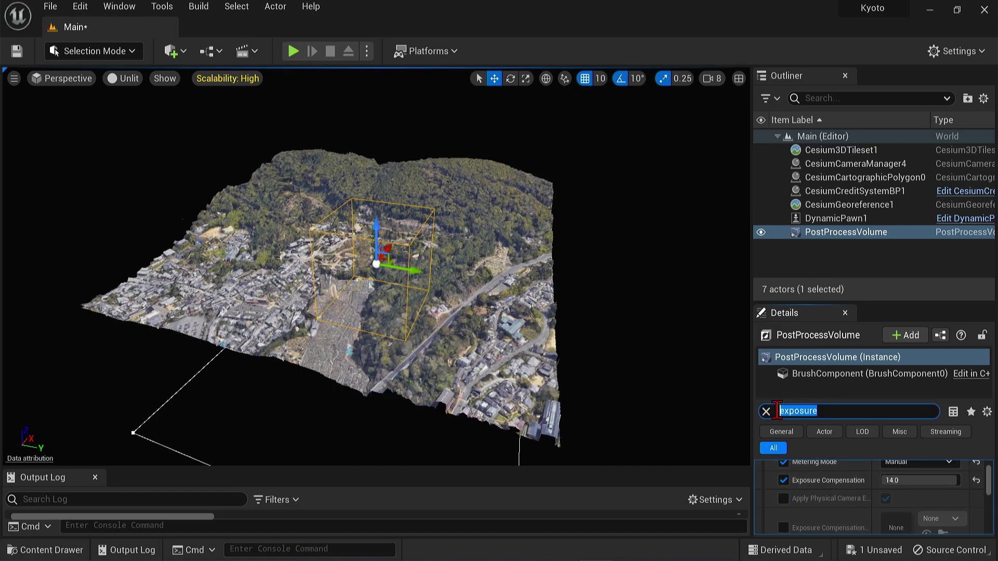
{"action": "type", "text": "extents"}
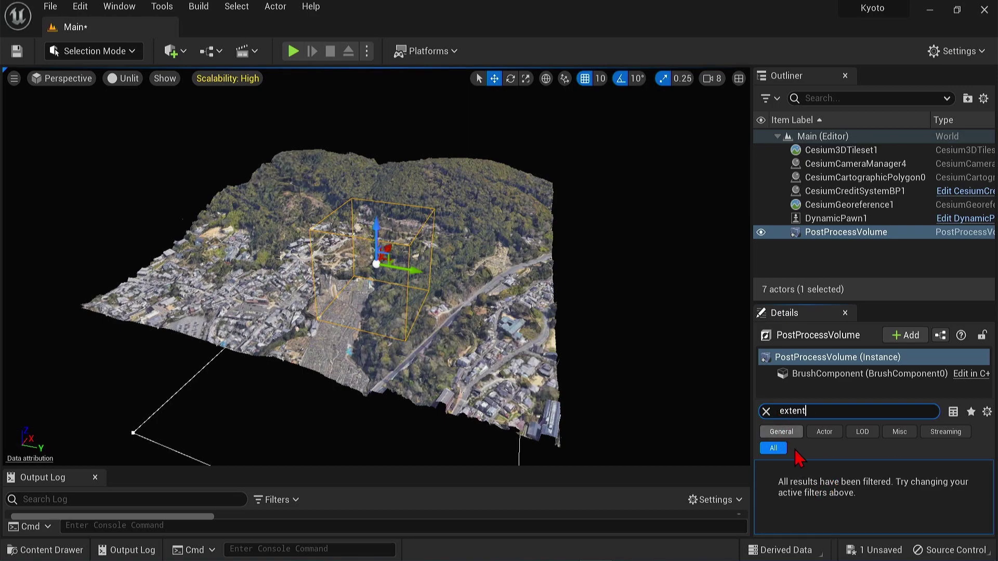
{"action": "key", "text": "BackSpace"}
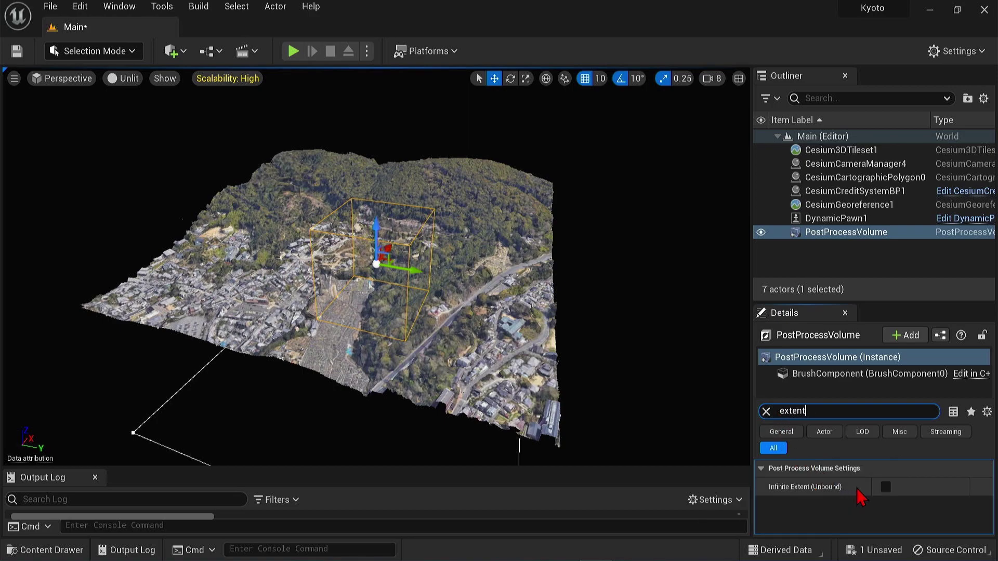
{"action": "left_click", "coordinate": [884, 487]}
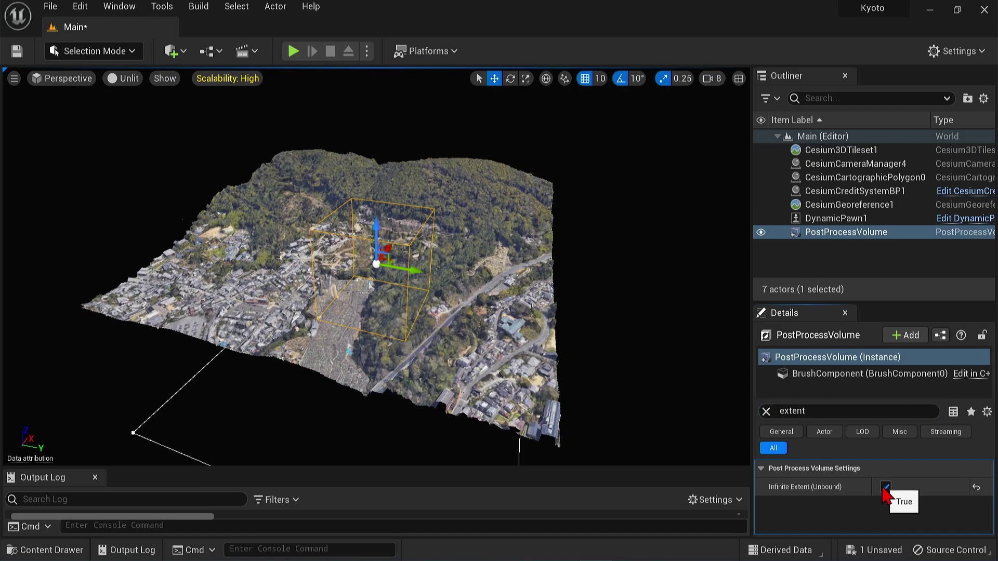
{"action": "left_click", "coordinate": [765, 411]}
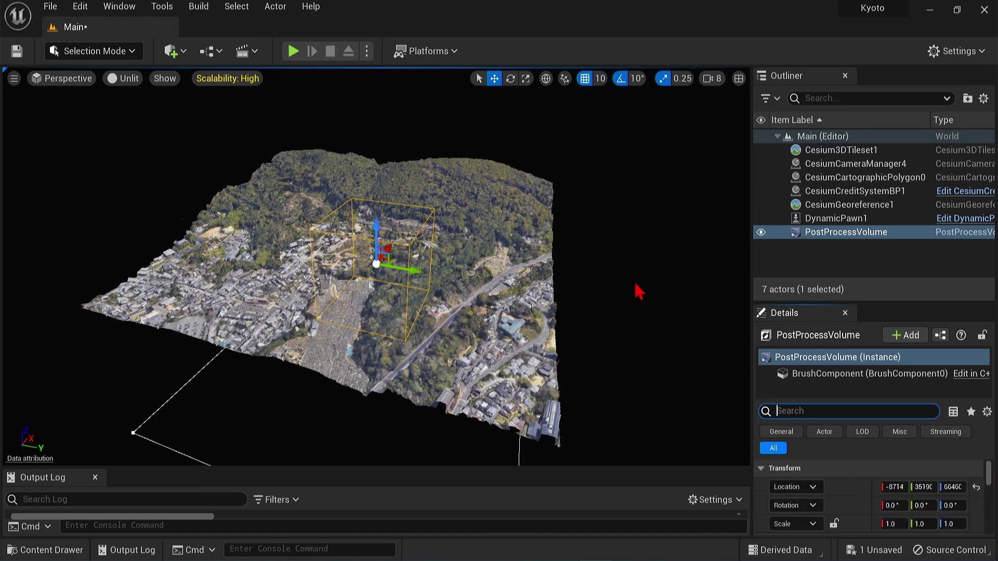
{"action": "left_click_drag", "start_coordinate": [639, 292], "coordinate": [182, 170]}
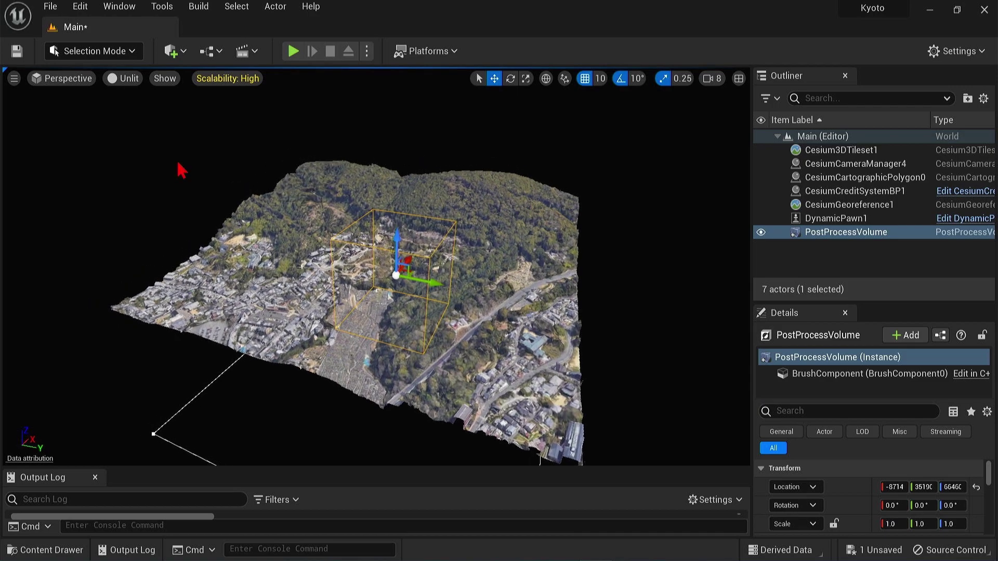
- From Window > Cesium, add a Cesium SunSky and scroll its Details to Date and Time
{"action": "left_click", "coordinate": [119, 7]}
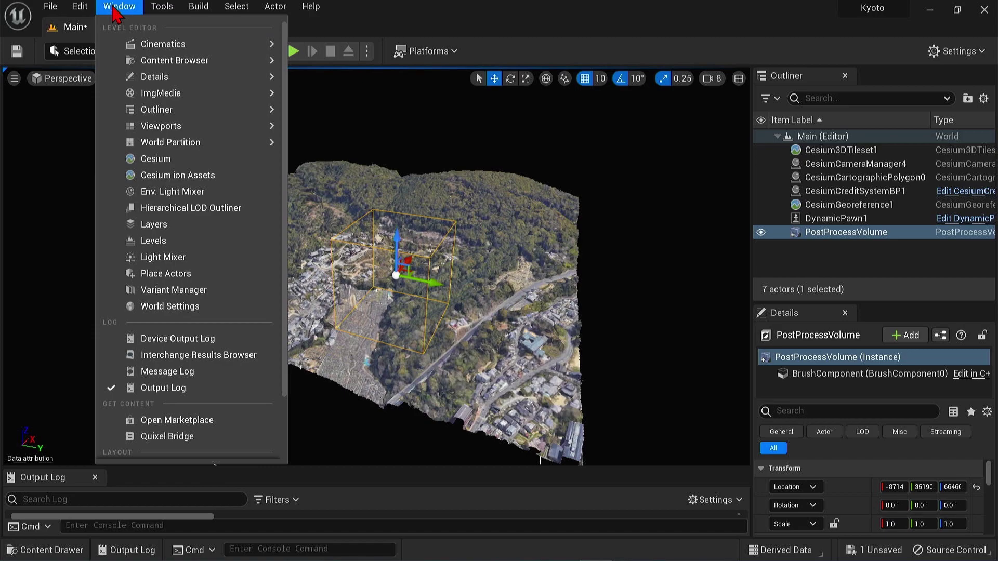
{"action": "left_click", "coordinate": [198, 168]}
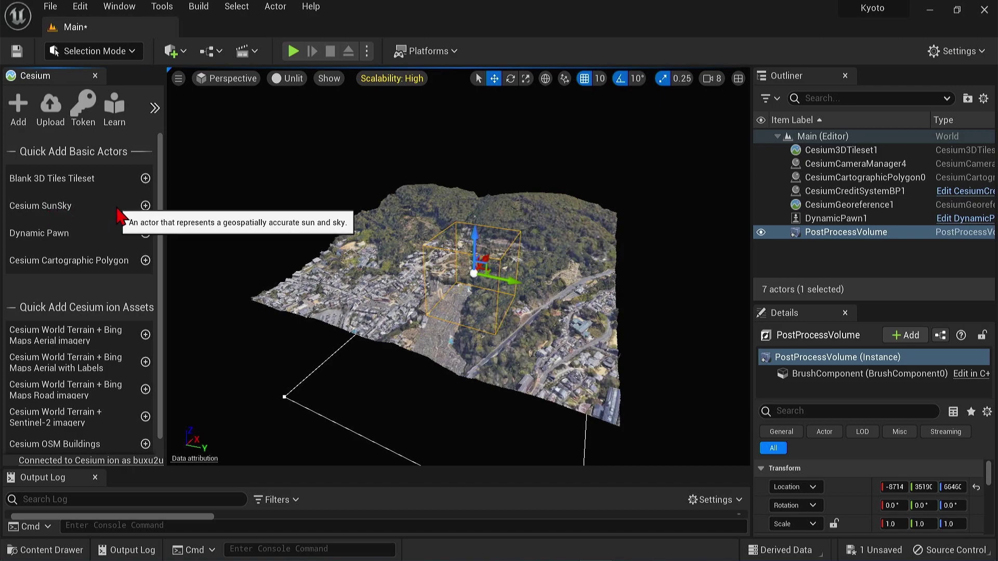
{"action": "left_click", "coordinate": [145, 206]}
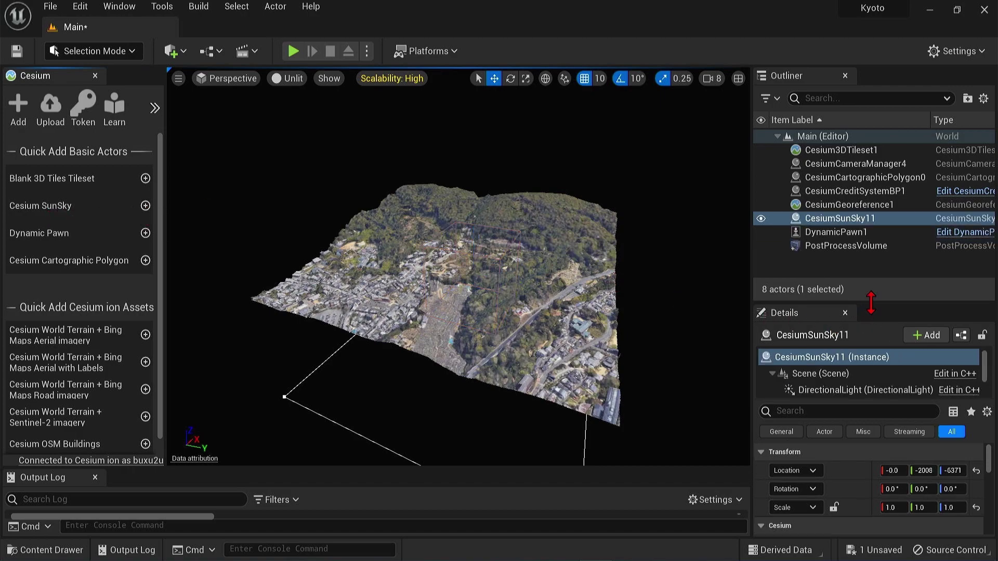
{"action": "left_click_drag", "start_coordinate": [870, 300], "coordinate": [872, 276]}
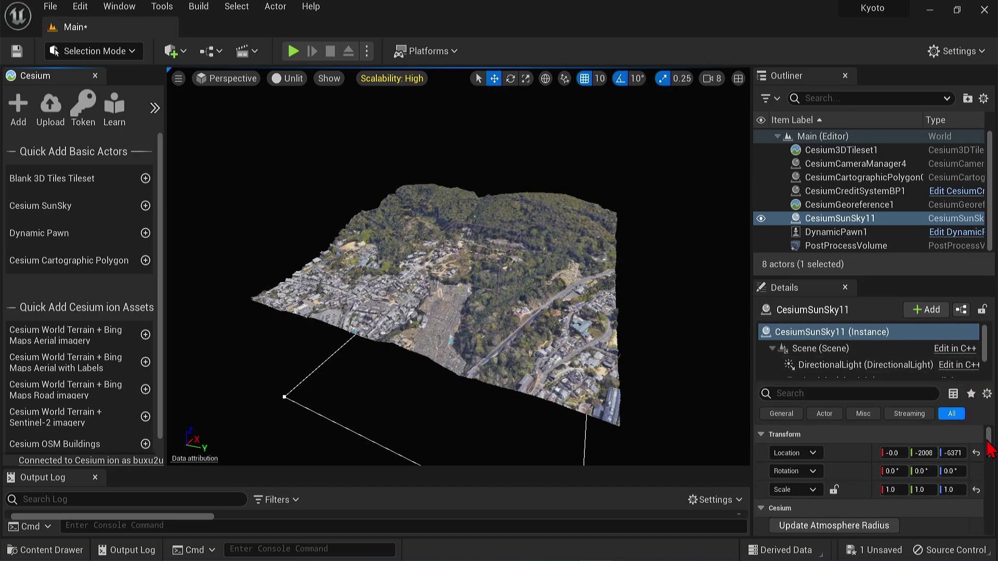
{"action": "scroll", "coordinate": [967, 470], "scroll_direction": "down", "scroll_amount": 5}
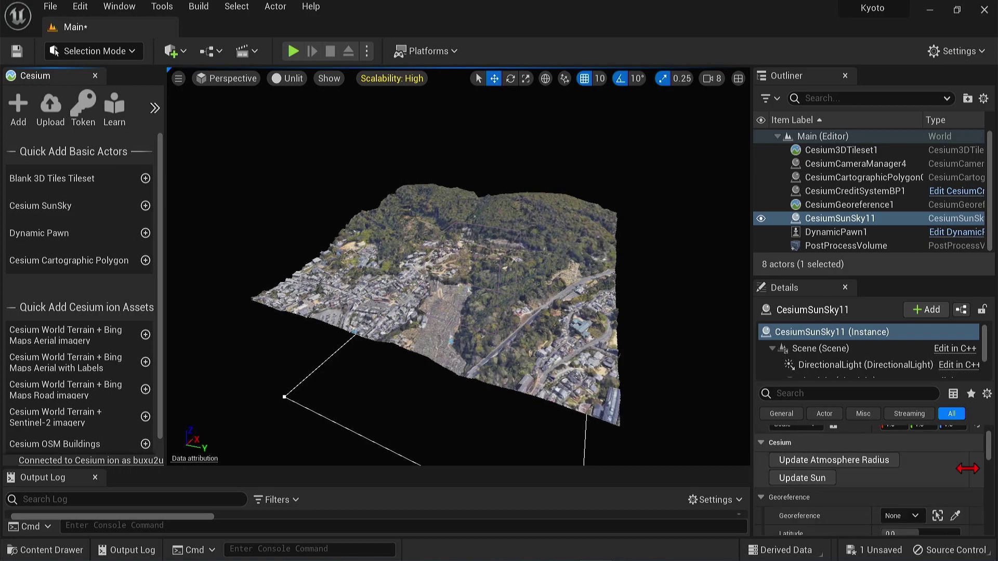
{"action": "scroll", "coordinate": [968, 470], "scroll_direction": "down", "scroll_amount": 4}
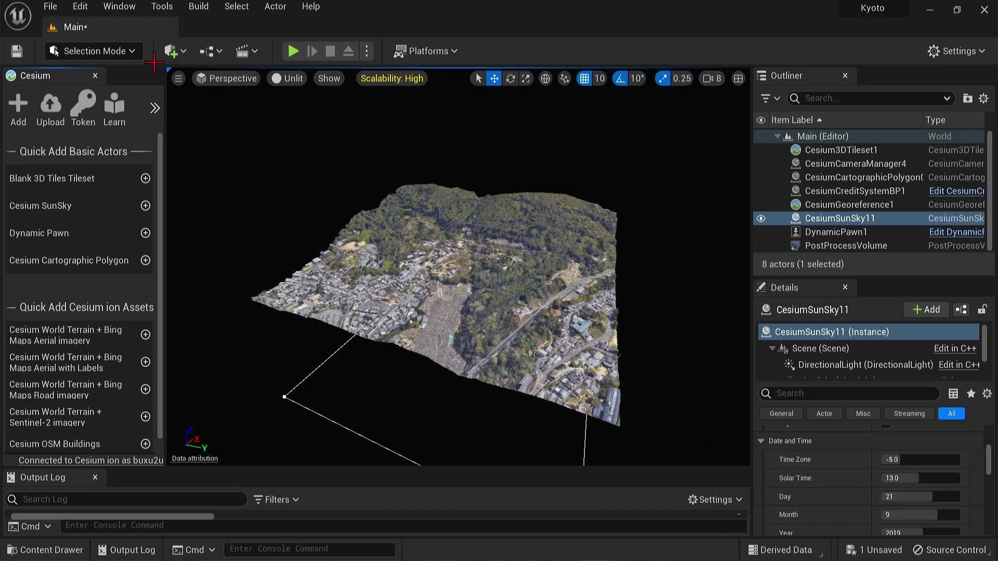
- Switch the viewport to Lit and give CesiumSunSky11 Time Zone 9 and Solar Time 13.0
{"action": "left_click", "coordinate": [290, 81]}
{"action": "left_click", "coordinate": [314, 123]}
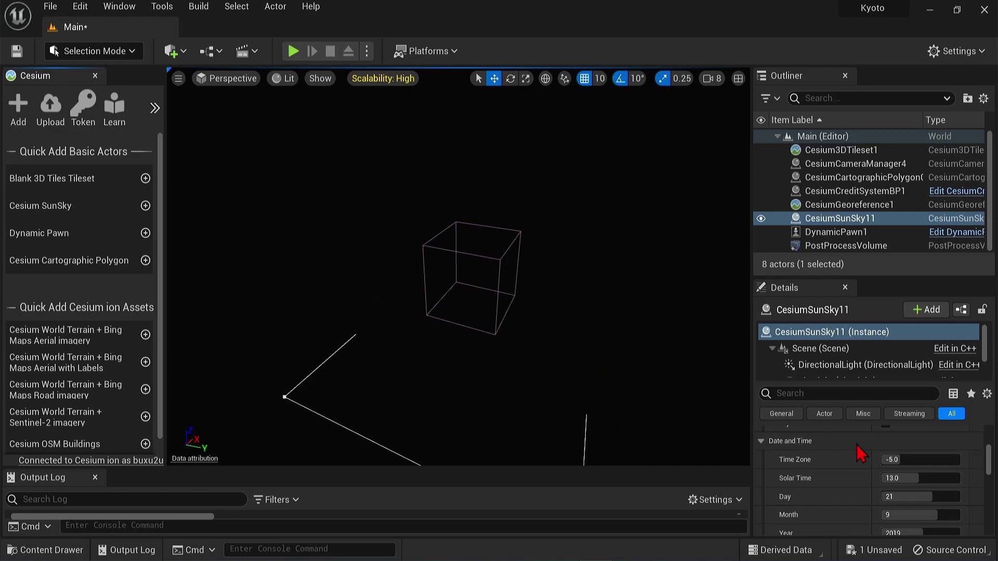
{"action": "mouse_move", "coordinate": [935, 462]}
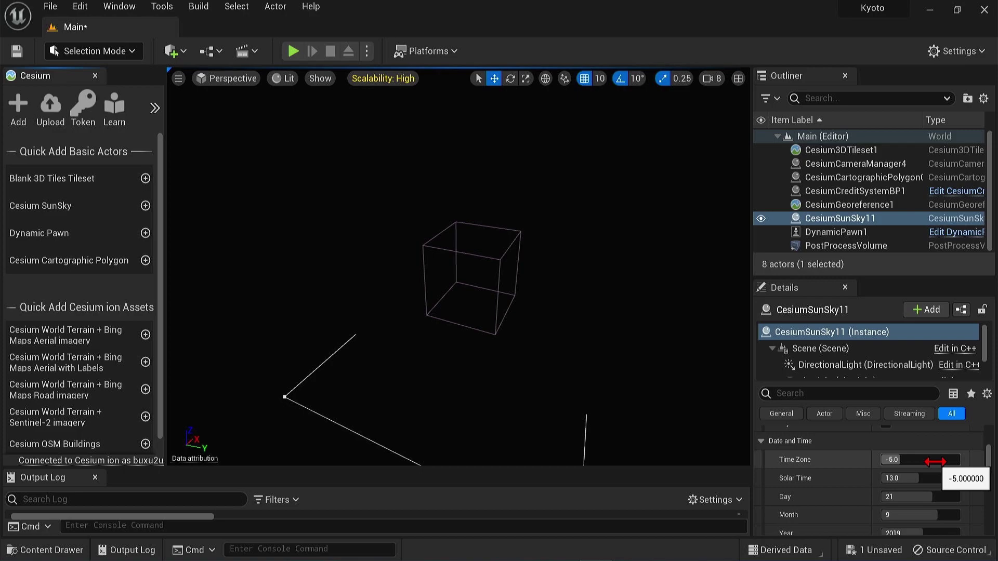
{"action": "left_click", "coordinate": [935, 461]}
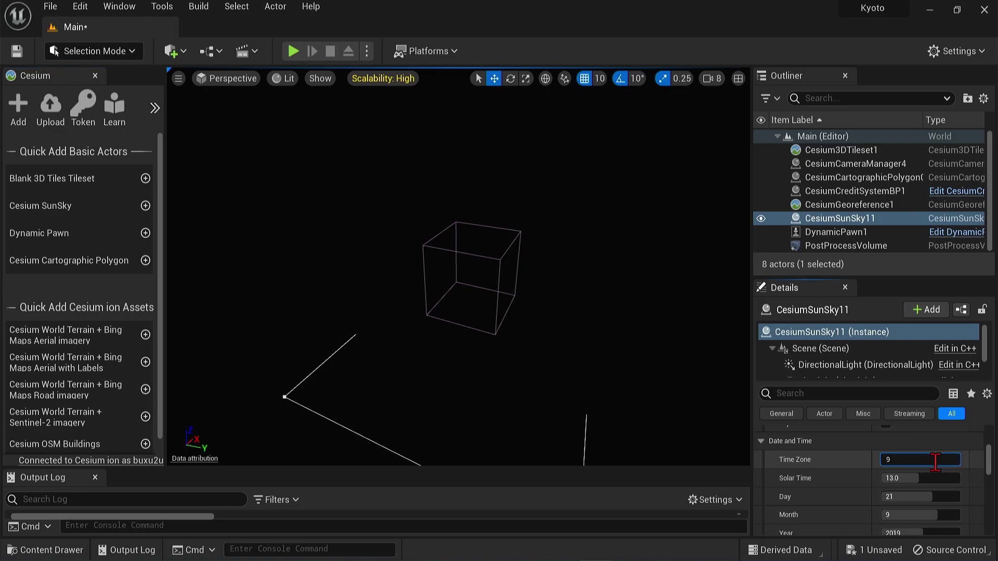
{"action": "key", "text": "Tab"}
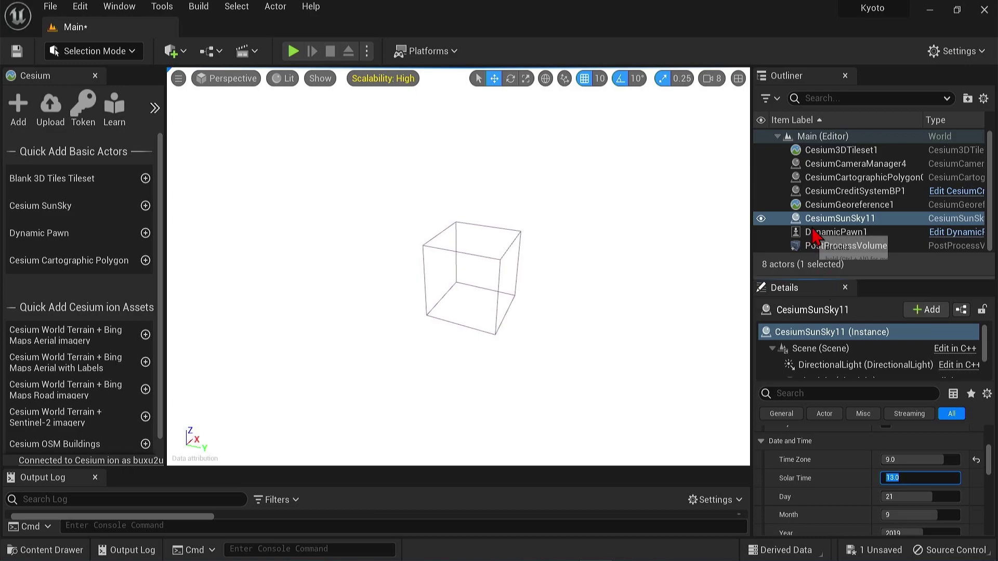
{"action": "left_click", "coordinate": [821, 285]}
{"action": "left_click_drag", "start_coordinate": [821, 286], "coordinate": [823, 165]}
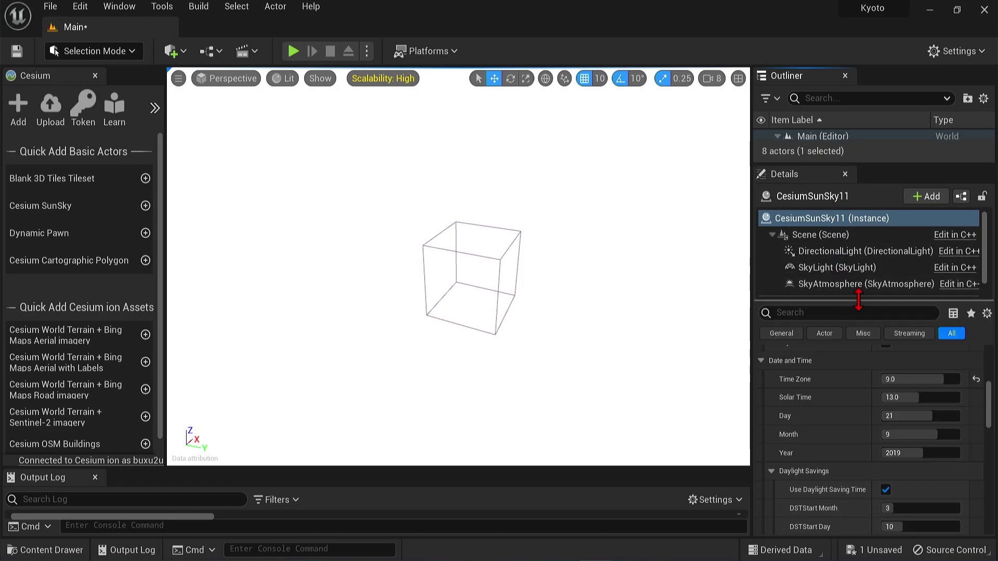
- Open the Env. Light Mixer, set the sun intensity to 1.0, and fly toward the terrain
{"action": "left_click", "coordinate": [119, 6]}
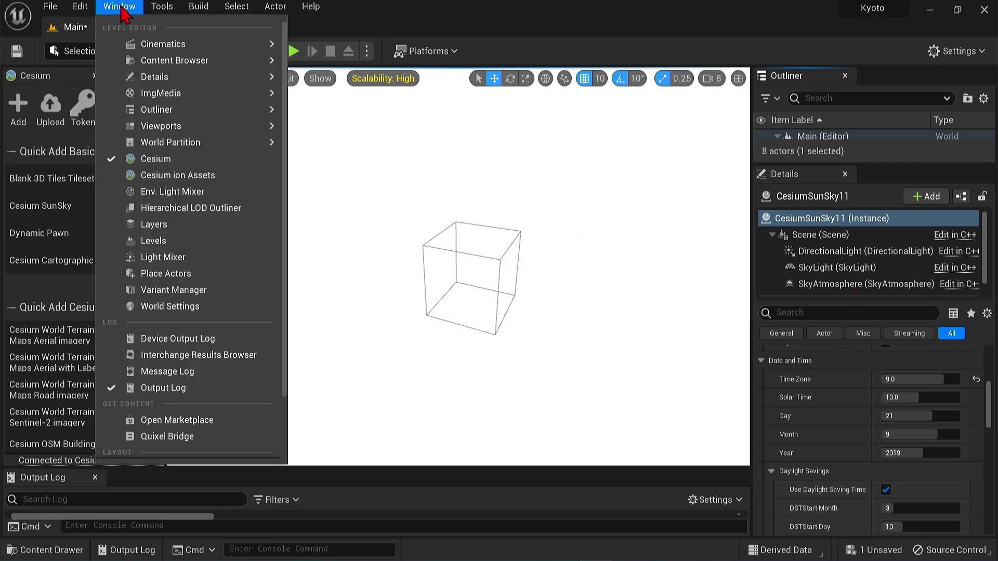
{"action": "left_click", "coordinate": [171, 191]}
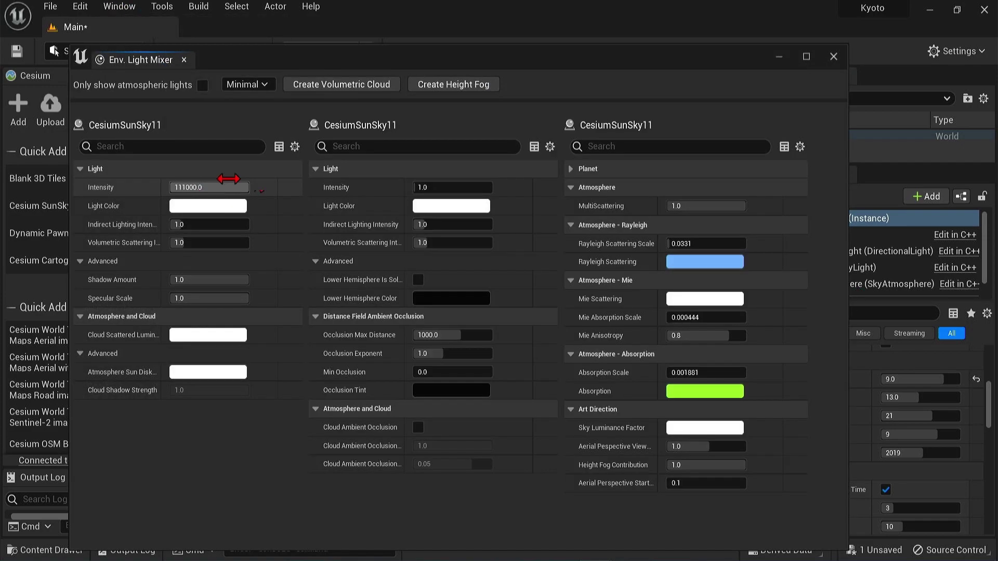
{"action": "left_click_drag", "start_coordinate": [538, 62], "coordinate": [472, 43]}
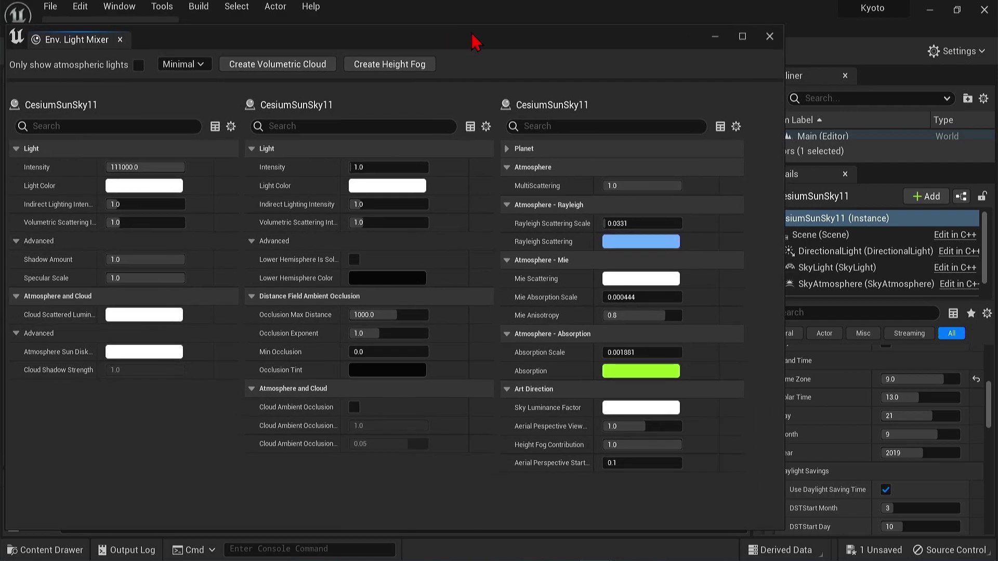
{"action": "left_click", "coordinate": [150, 168]}
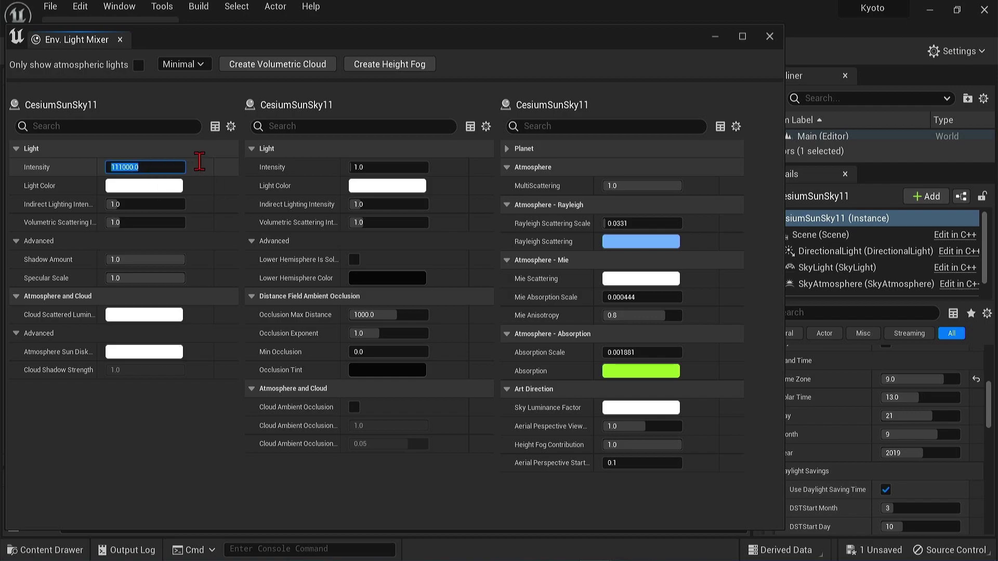
{"action": "type", "text": "1"}
{"action": "key", "text": "Tab"}
{"action": "left_click_drag", "start_coordinate": [389, 38], "coordinate": [486, 88]}
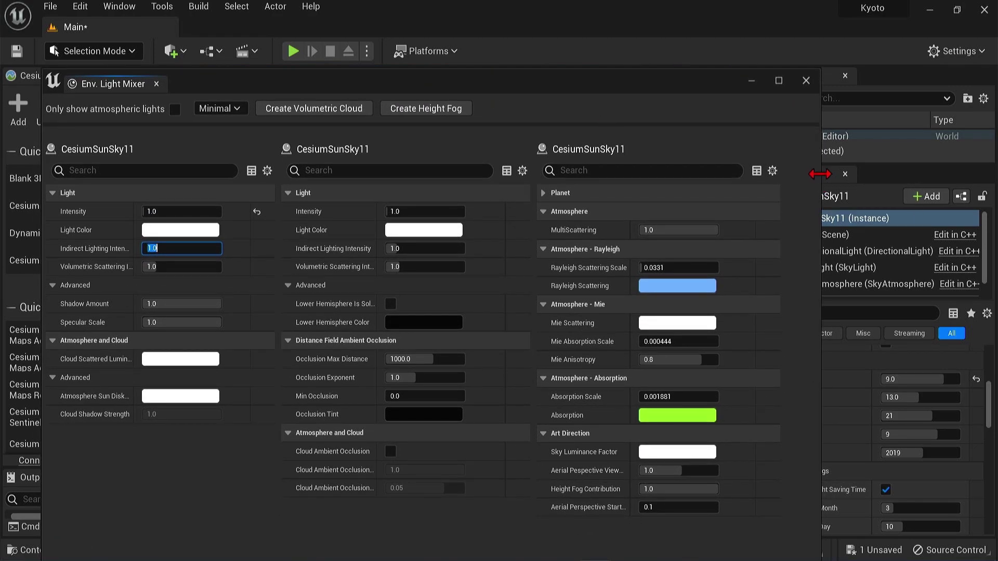
{"action": "left_click_drag", "start_coordinate": [821, 176], "coordinate": [362, 182]}
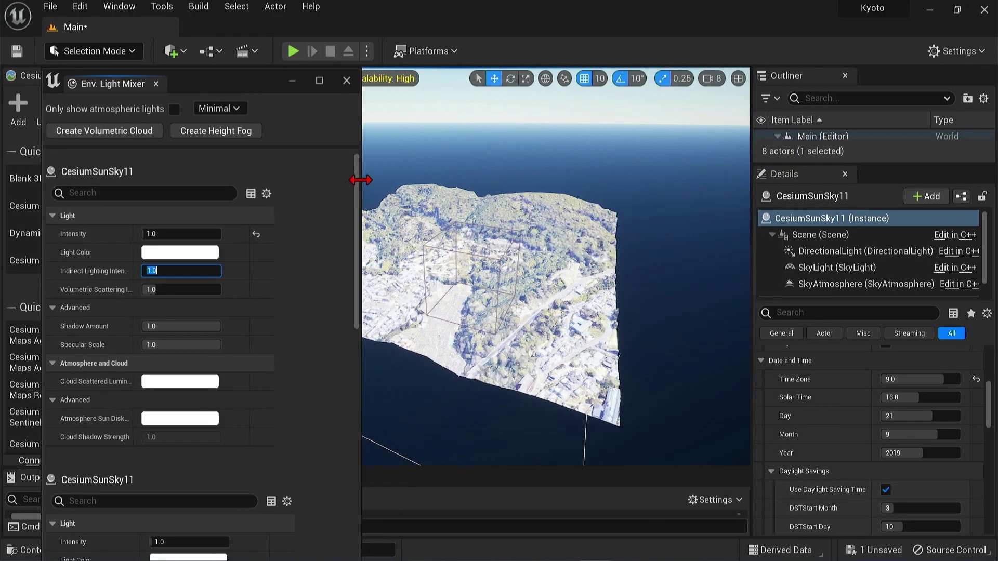
{"action": "left_click_drag", "start_coordinate": [267, 91], "coordinate": [221, 39]}
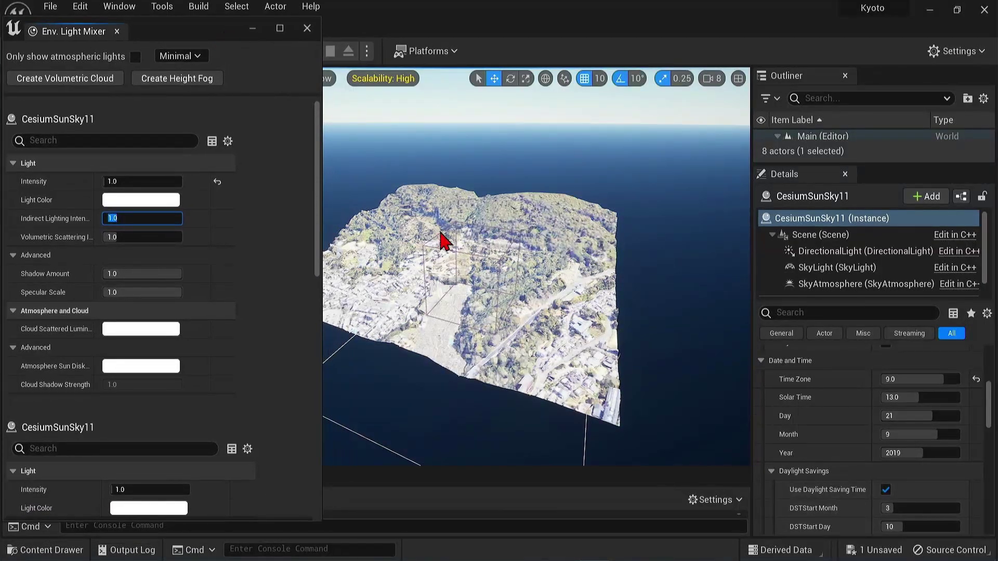
{"action": "right_click_drag", "start_coordinate": [630, 345], "coordinate": [597, 346]}
{"action": "key", "text": "w"}
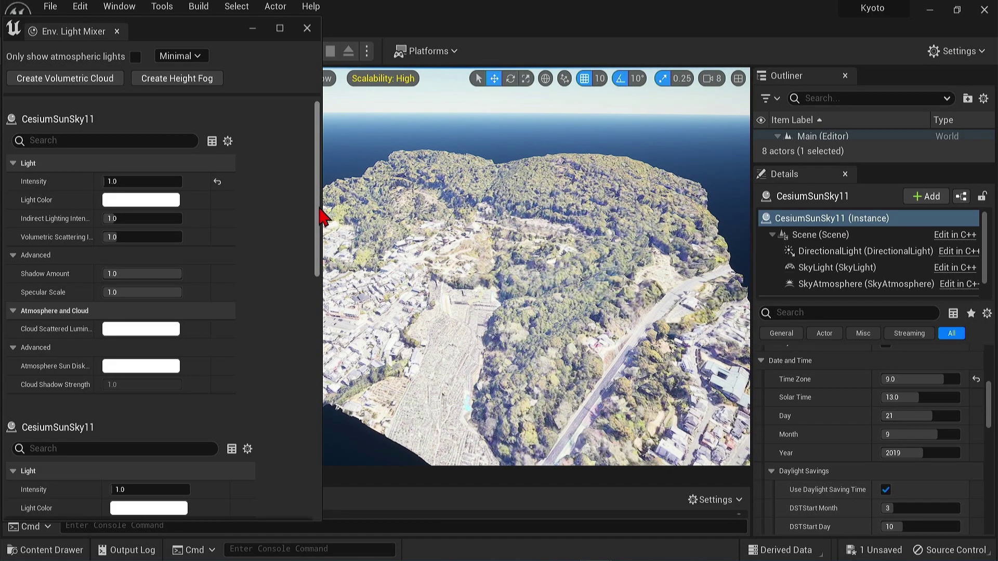
- Lower the sun intensity to 0.5 and raise the sky light intensity to 2.0
{"action": "left_click", "coordinate": [126, 181]}
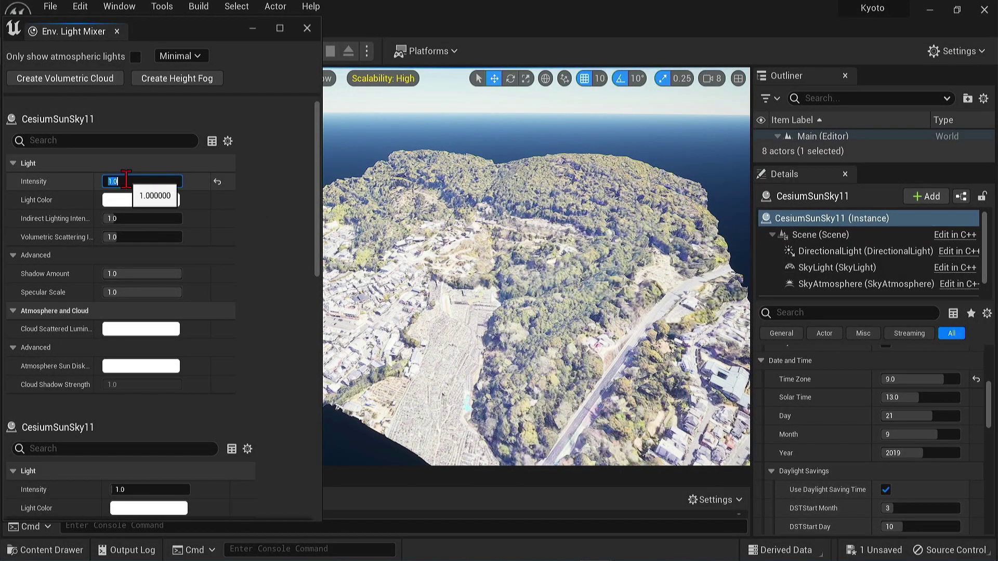
{"action": "type", "text": ".5"}
{"action": "key", "text": "Return"}
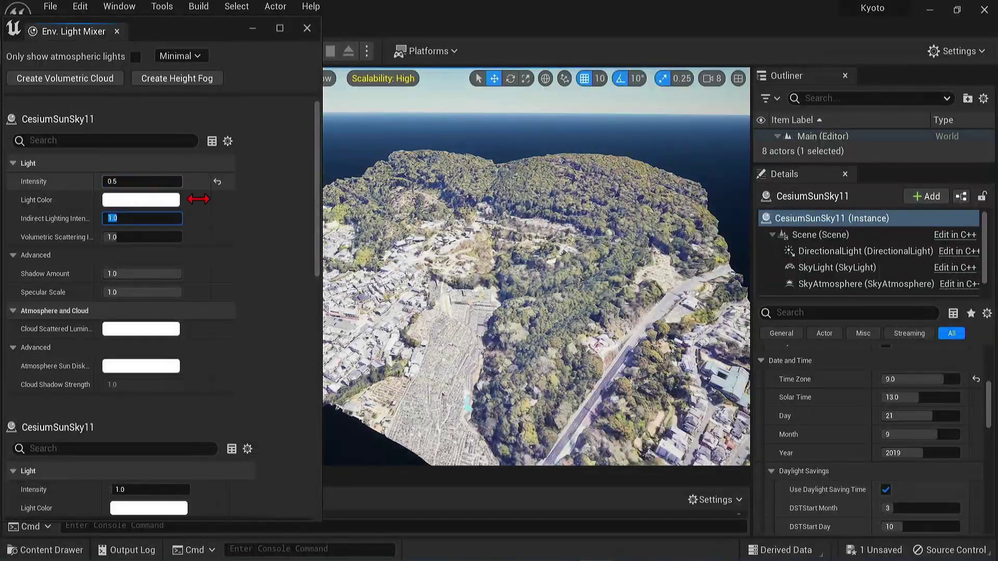
{"action": "mouse_move", "coordinate": [473, 289]}
{"action": "left_mouse_down", "text": "alt"}
{"action": "mouse_move", "coordinate": [488, 291]}
{"action": "mouse_move", "coordinate": [473, 289]}
{"action": "left_mouse_up", "text": "alt"}
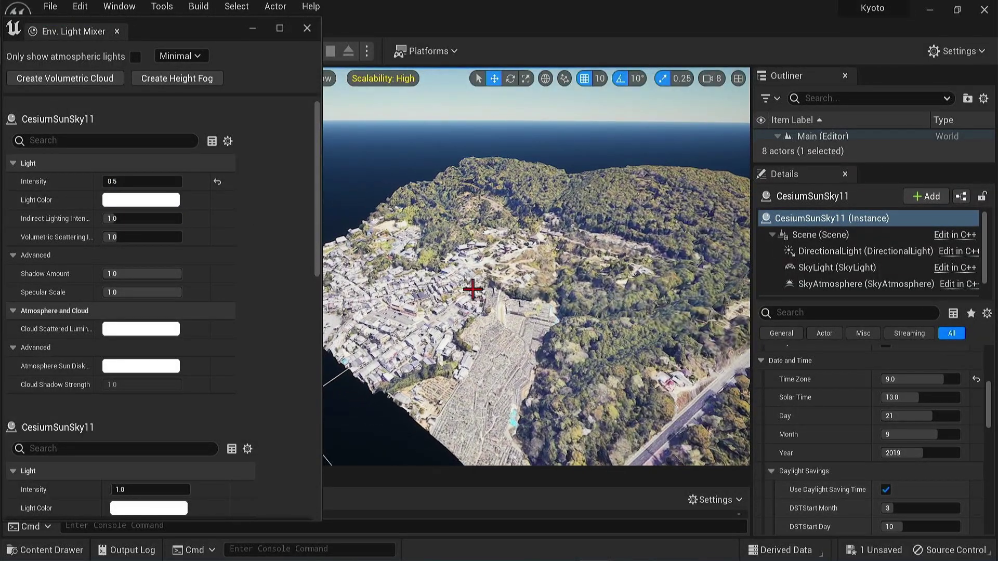
{"action": "left_click_drag", "start_coordinate": [317, 164], "coordinate": [322, 267]}
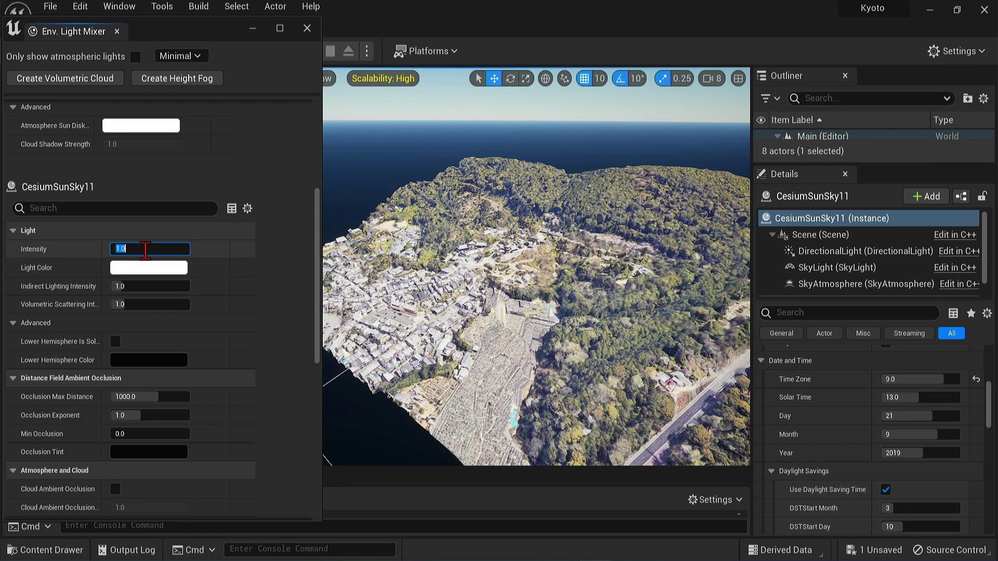
{"action": "type", "text": "2"}
{"action": "key", "text": "Tab"}
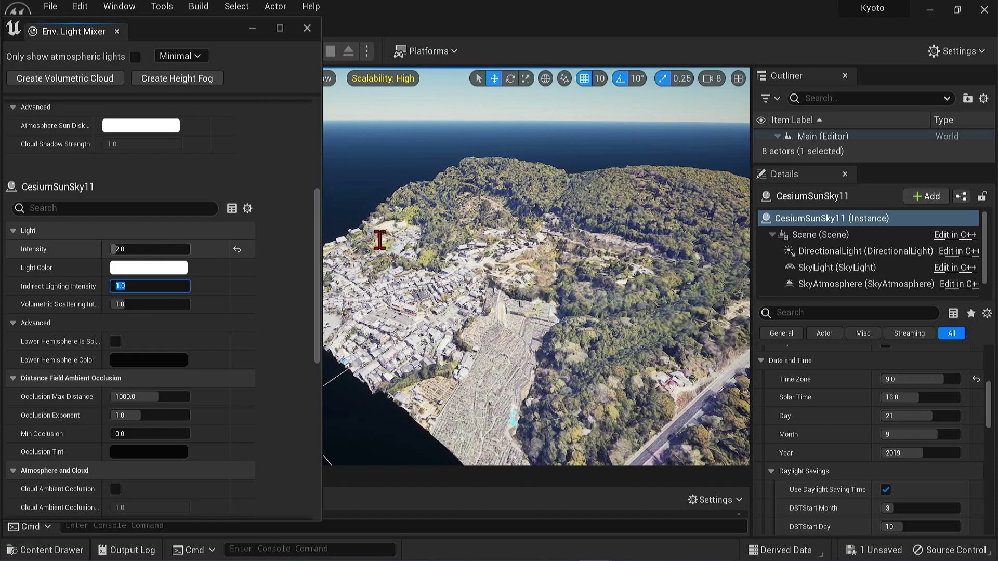
{"action": "left_click_drag", "start_coordinate": [315, 264], "coordinate": [313, 416]}
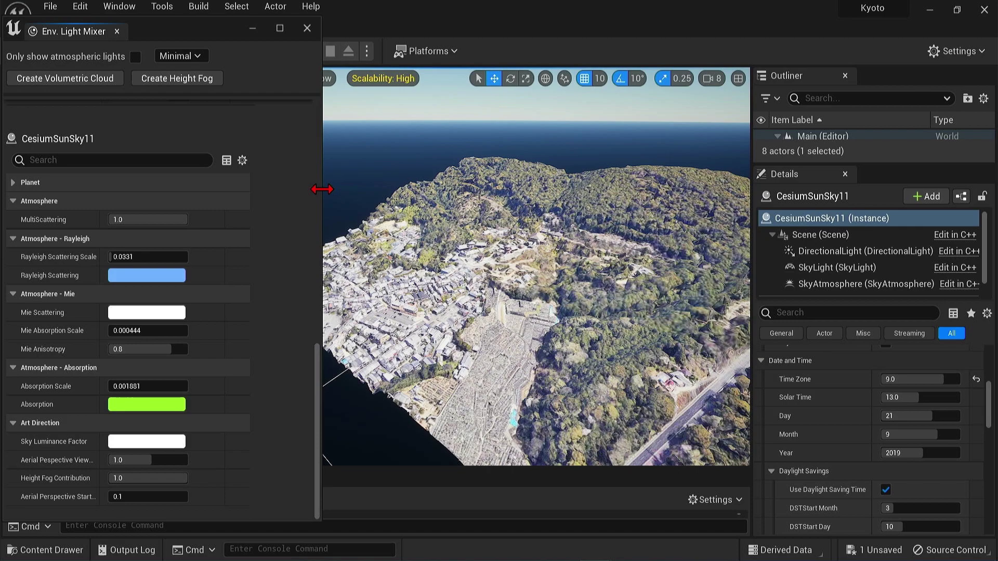
- Create an Exponential Height Fog from the Env. Light Mixer
{"action": "left_click_drag", "start_coordinate": [321, 189], "coordinate": [872, 241]}
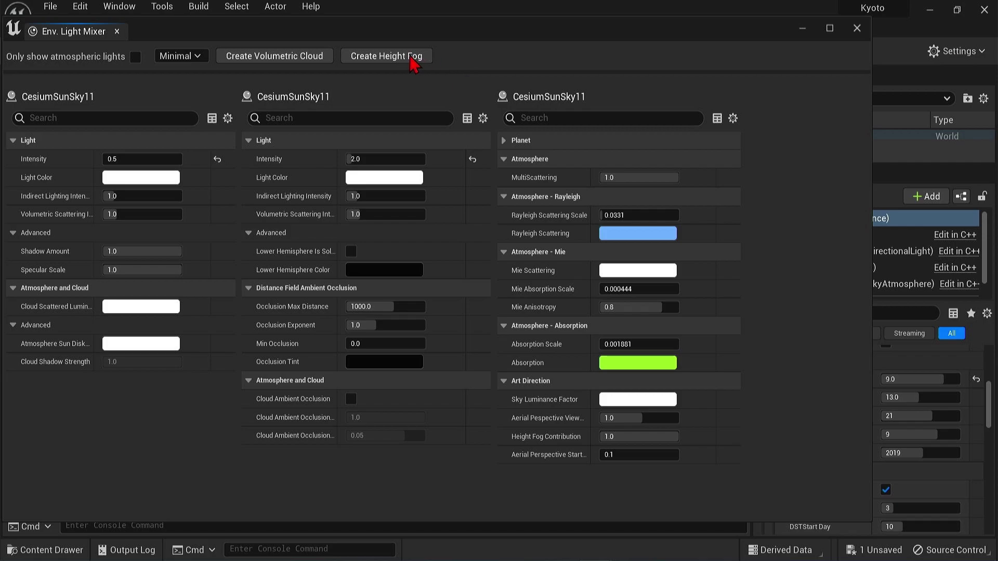
{"action": "left_click", "coordinate": [363, 57]}
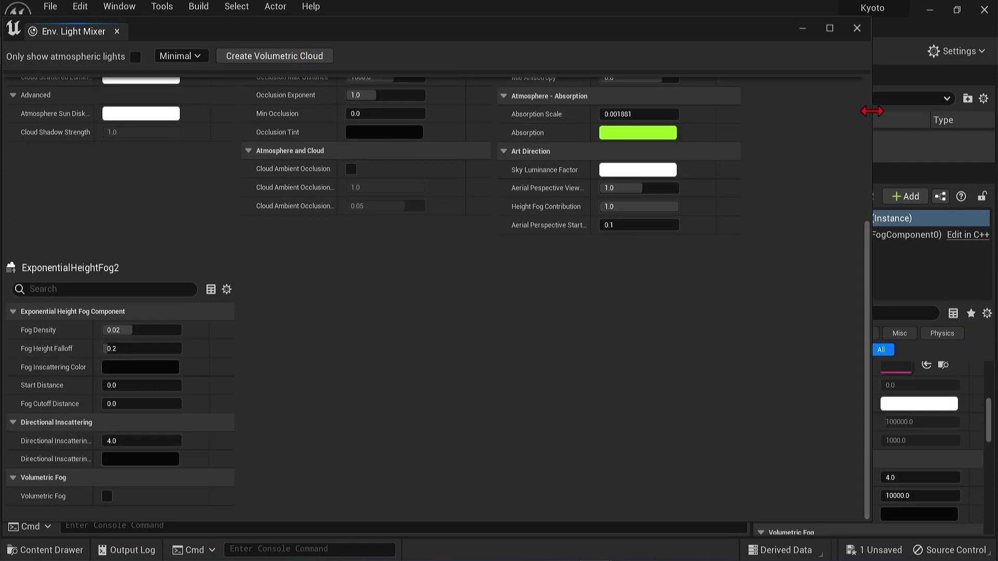
{"action": "left_click_drag", "start_coordinate": [871, 111], "coordinate": [297, 110]}
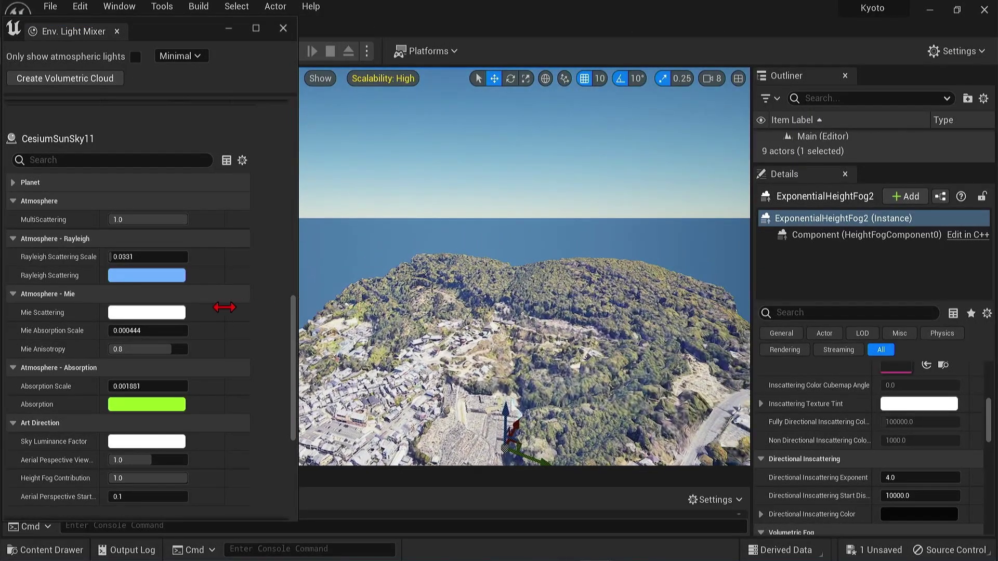
- Create a Volumetric Cloud from the Env. Light Mixer
{"action": "scroll", "coordinate": [244, 291], "scroll_direction": "down", "scroll_amount": 10}
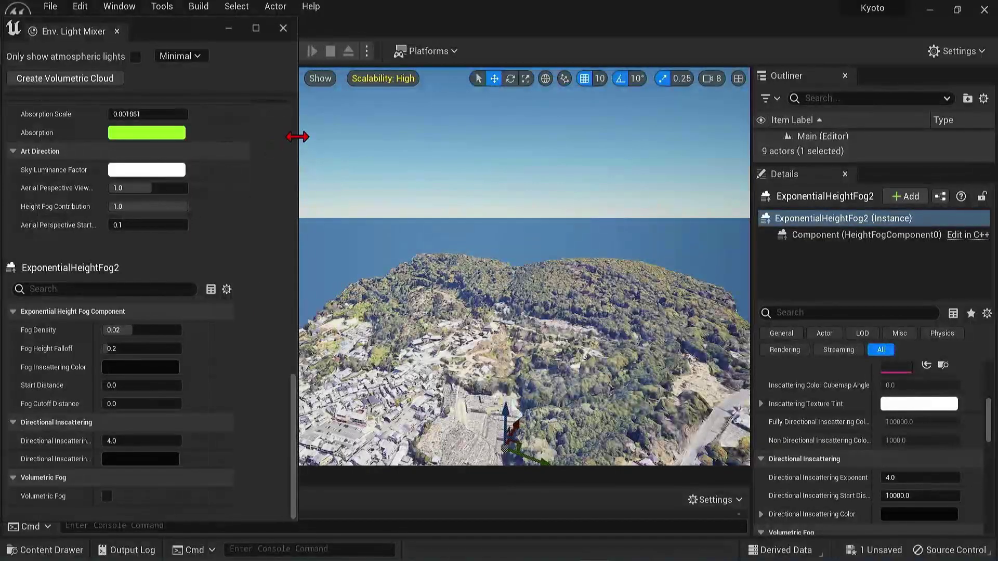
{"action": "left_click_drag", "start_coordinate": [297, 136], "coordinate": [705, 175]}
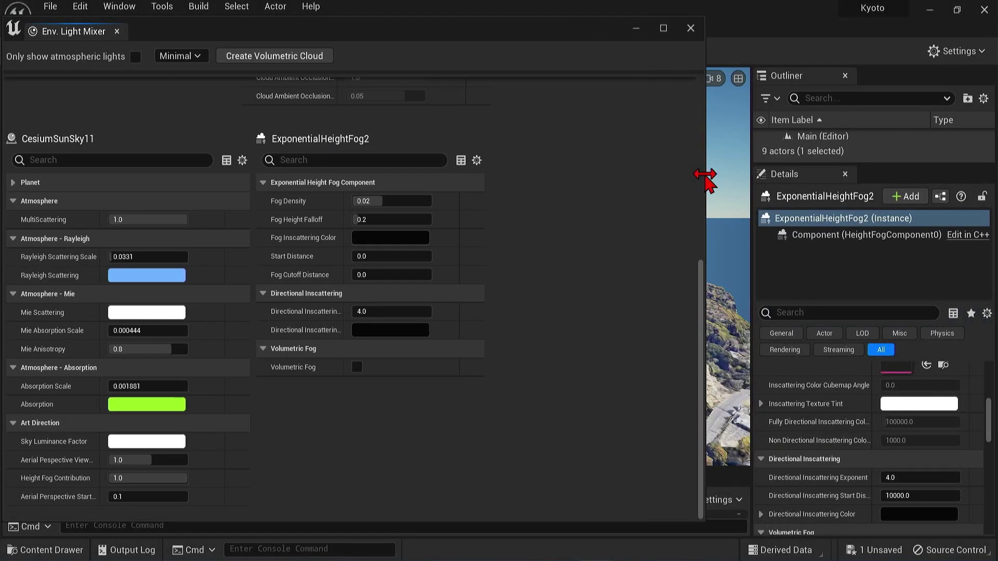
{"action": "left_click", "coordinate": [314, 59]}
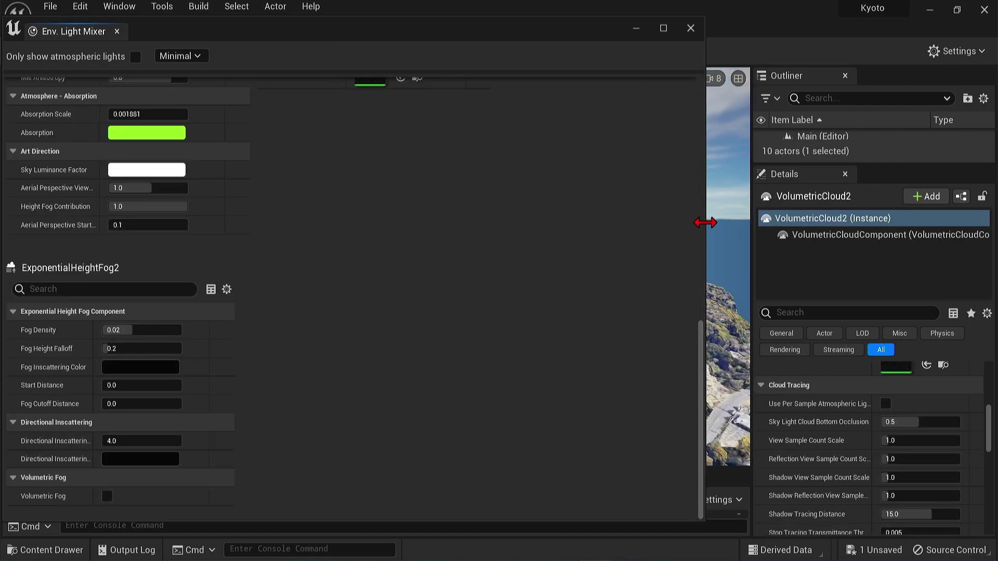
{"action": "left_click_drag", "start_coordinate": [707, 221], "coordinate": [291, 201]}
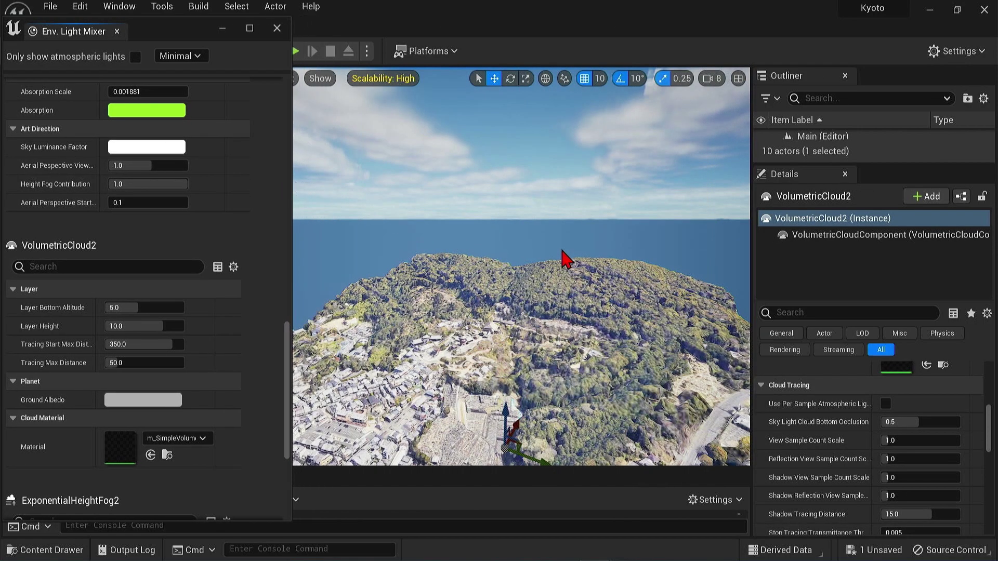
- Set the height fog's Fog Density to 0.2
{"action": "right_click_drag", "start_coordinate": [561, 261], "coordinate": [515, 302]}
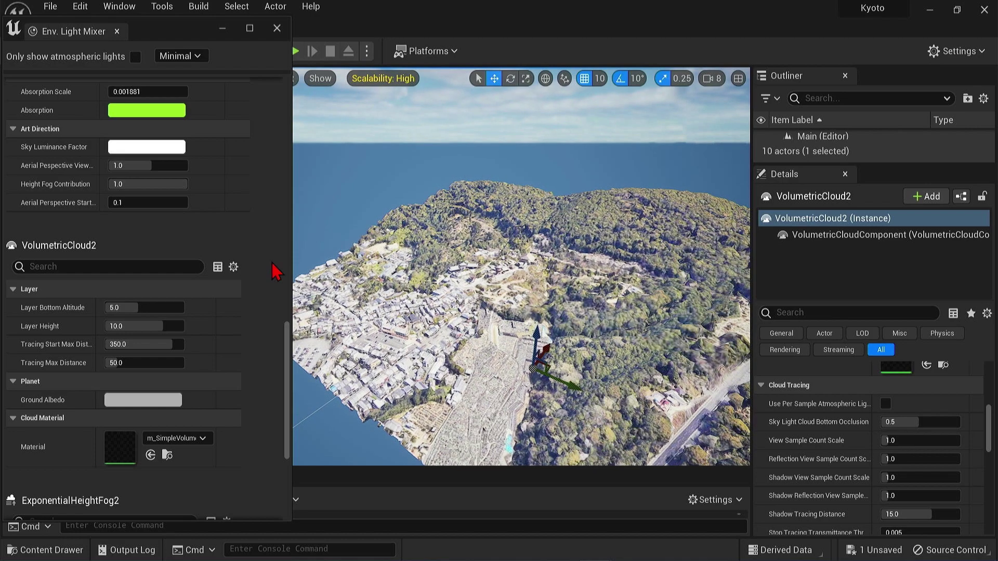
{"action": "scroll", "coordinate": [249, 288], "scroll_direction": "up", "scroll_amount": 5}
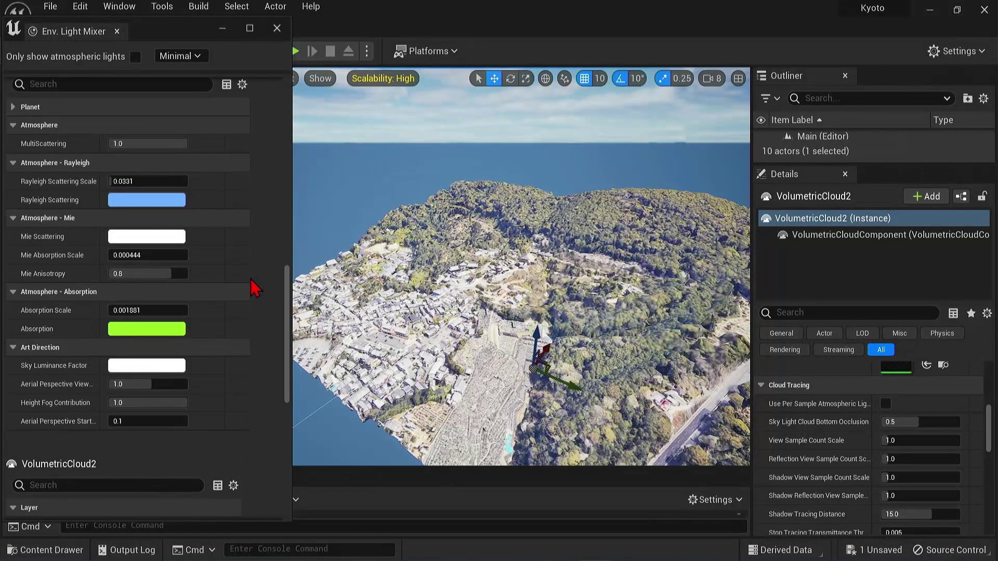
{"action": "scroll", "coordinate": [254, 288], "scroll_direction": "down", "scroll_amount": 14}
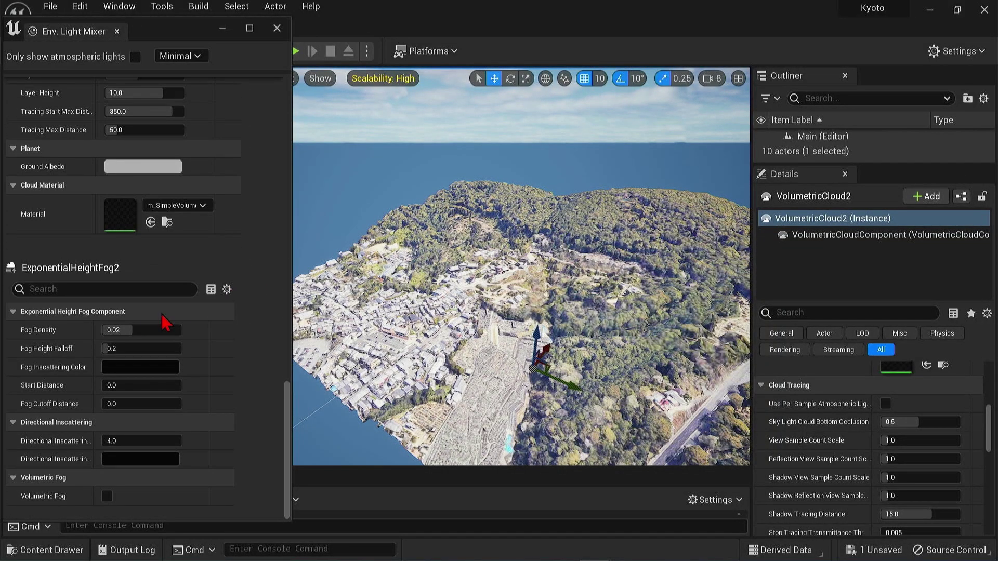
{"action": "left_click_drag", "start_coordinate": [125, 331], "coordinate": [136, 330]}
{"action": "left_click", "coordinate": [135, 329]}
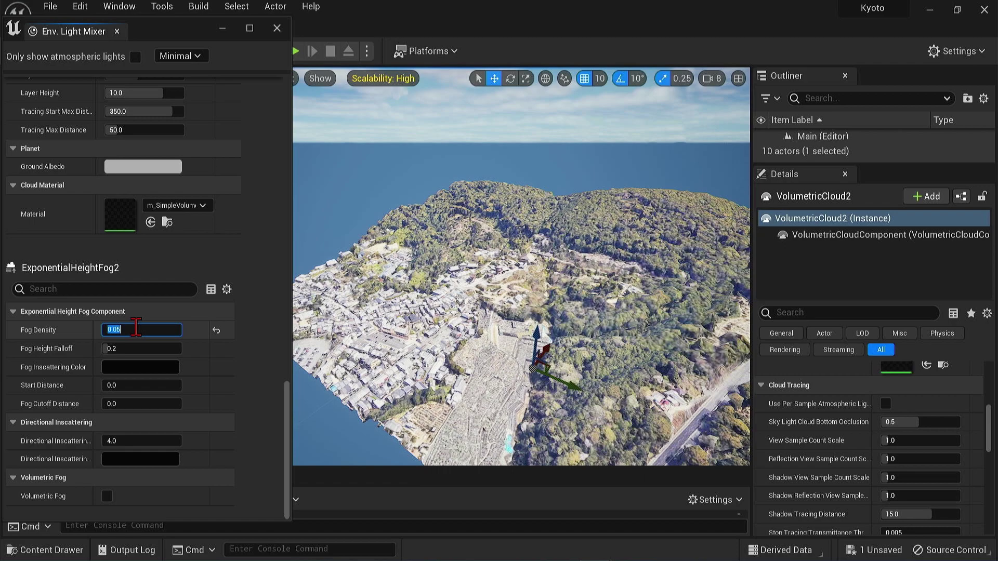
{"action": "type", "text": "2"}
{"action": "key", "text": "Return"}
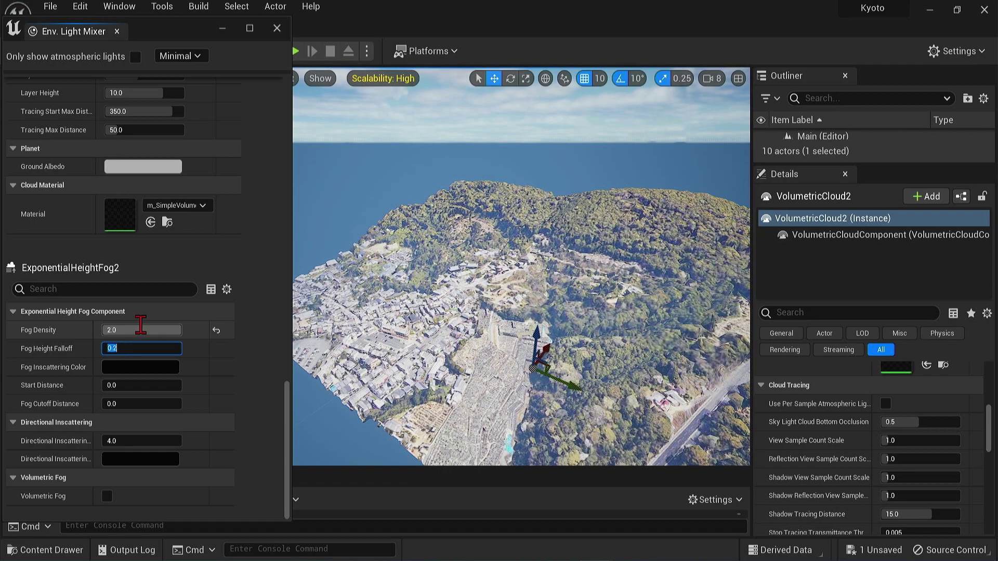
{"action": "right_click_drag", "start_coordinate": [481, 334], "coordinate": [467, 331]}
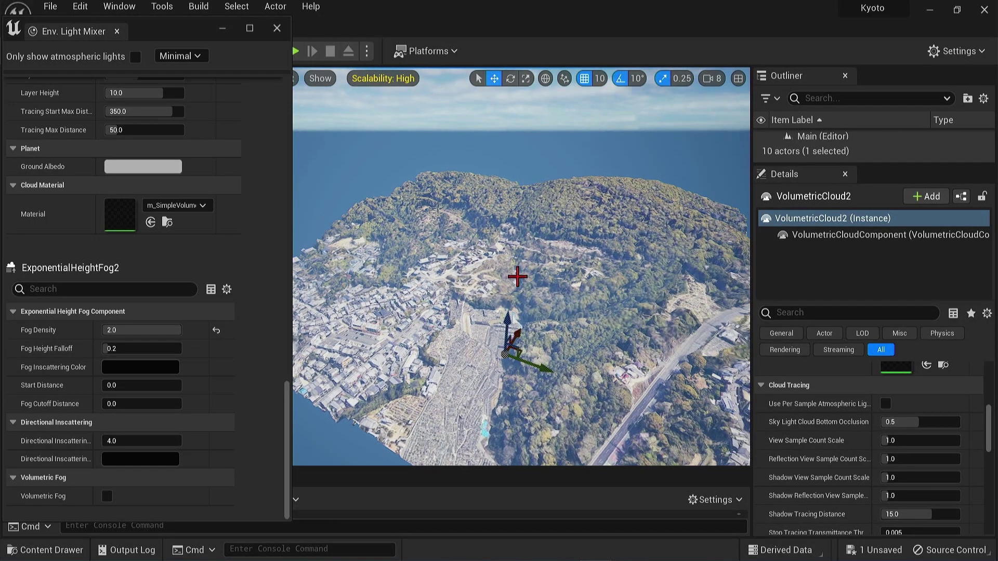
- Raise the Fog Height Falloff to about 0.63
{"action": "left_click", "coordinate": [124, 329]}
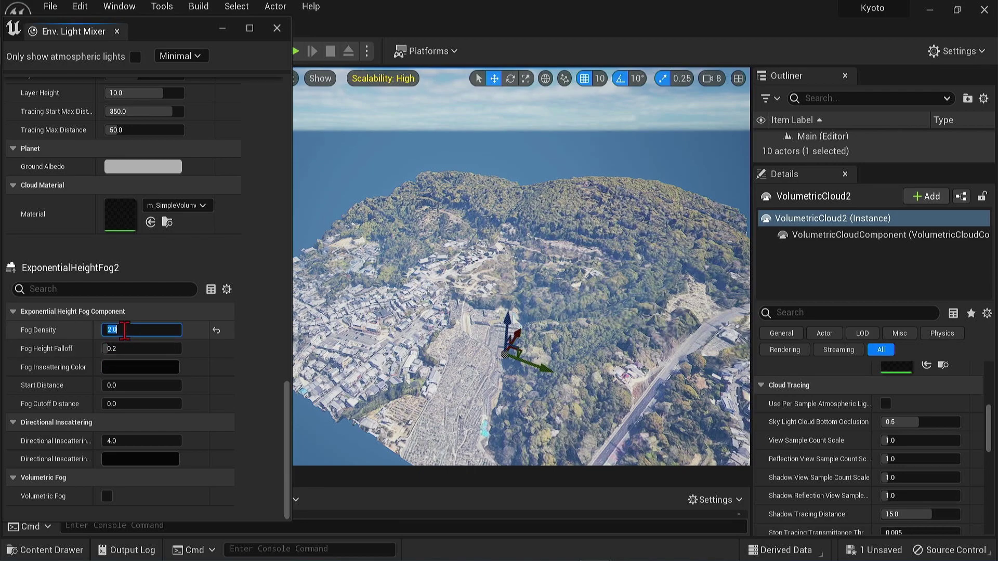
{"action": "left_click", "coordinate": [124, 348]}
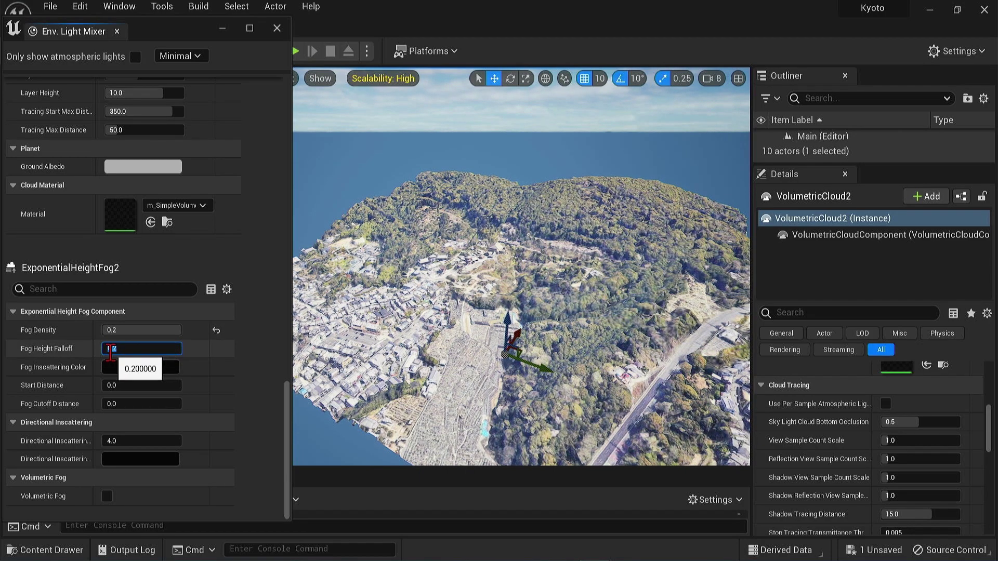
{"action": "left_click_drag", "start_coordinate": [107, 350], "coordinate": [143, 349]}
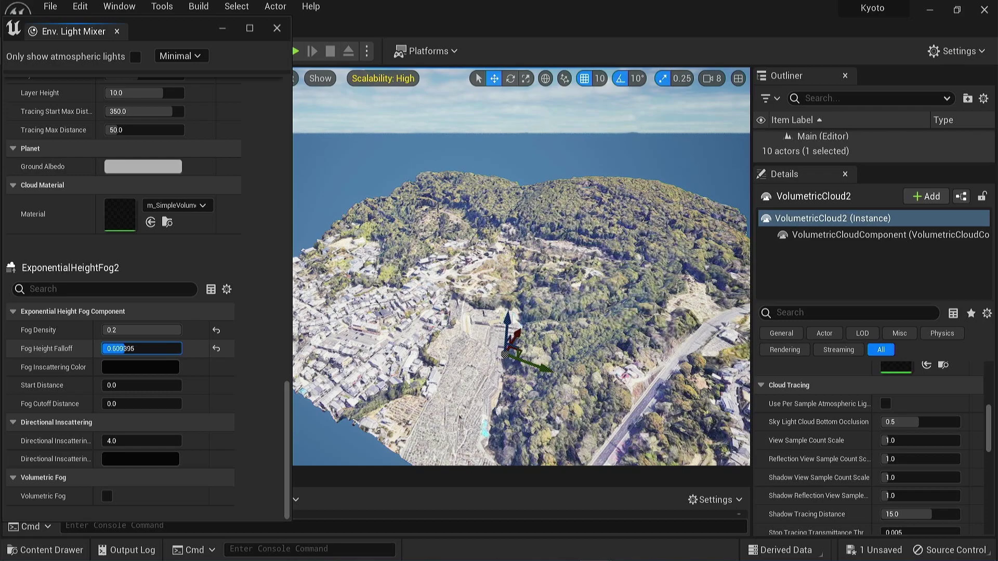
{"action": "key", "text": "Return"}
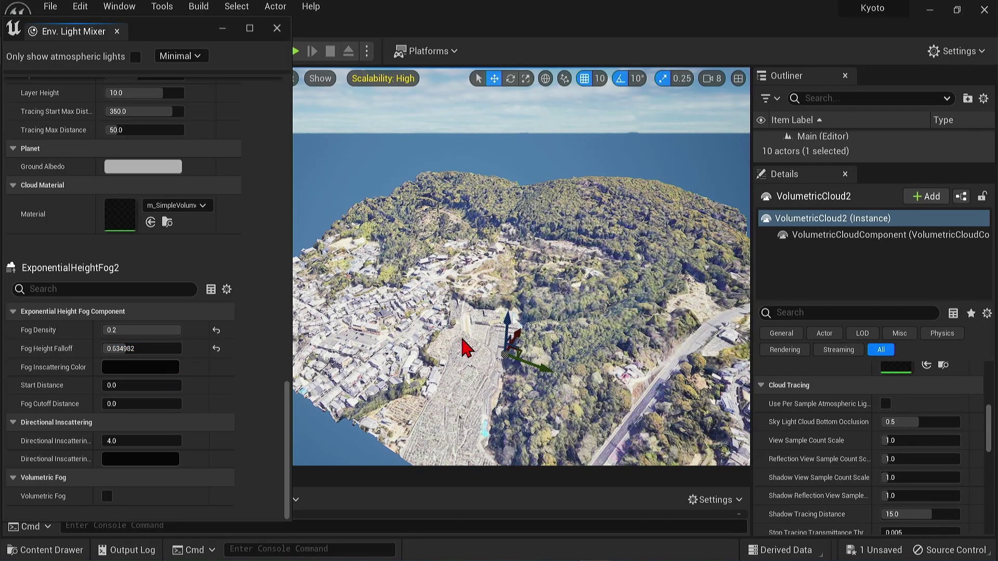
{"action": "scroll", "coordinate": [459, 343], "scroll_direction": "up", "scroll_amount": 3}
- Tilt the camera to a horizon-level view of the temples and scroll the mixer to CesiumSunSky11
{"action": "right_click_drag", "start_coordinate": [460, 342], "coordinate": [460, 275]}
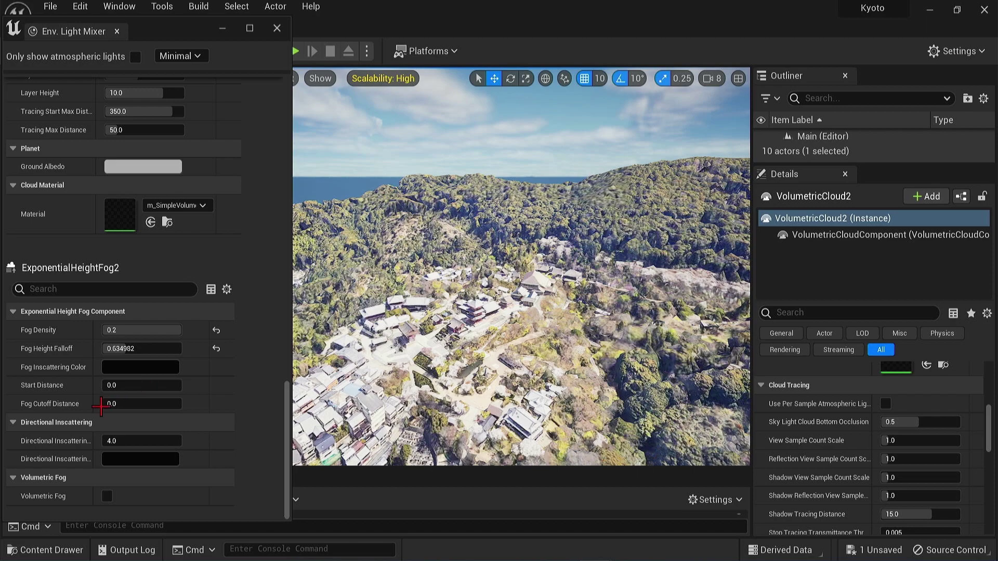
{"action": "mouse_move", "coordinate": [105, 386]}
{"action": "left_mouse_down"}
{"action": "mouse_move", "coordinate": [125, 387]}
{"action": "mouse_move", "coordinate": [106, 385]}
{"action": "left_mouse_up"}
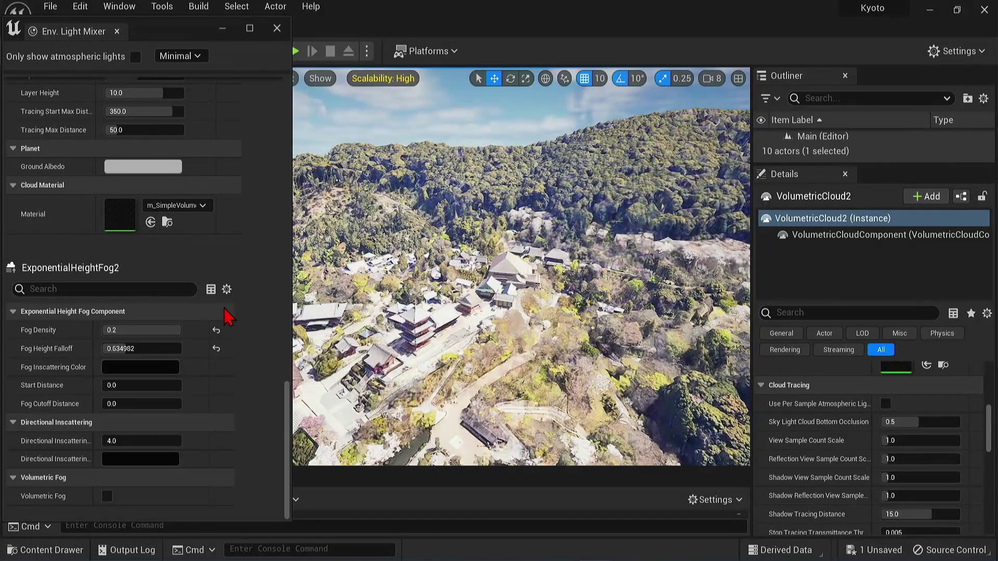
{"action": "left_click_drag", "start_coordinate": [287, 406], "coordinate": [287, 73]}
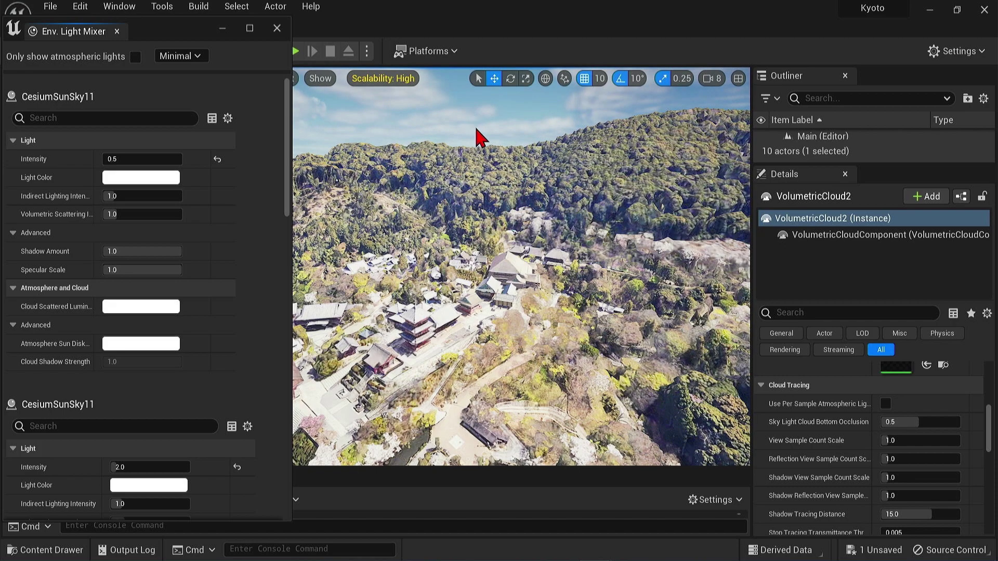
- Rotate the sun with Ctrl+L, sweeping through dusk back to bright daylight
{"action": "key", "text": "ctrl+l"}
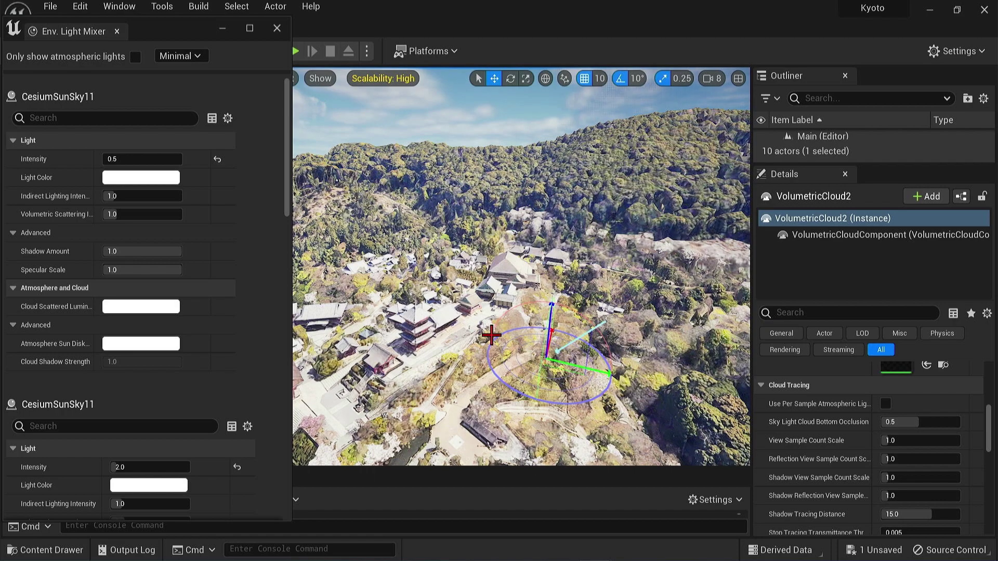
{"action": "mouse_move", "coordinate": [523, 339]}
{"action": "left_mouse_down", "text": "ctrl"}
{"action": "mouse_move", "coordinate": [546, 335]}
{"action": "mouse_move", "coordinate": [543, 363]}
{"action": "mouse_move", "coordinate": [544, 353]}
{"action": "mouse_move", "coordinate": [606, 370]}
{"action": "mouse_move", "coordinate": [606, 361]}
{"action": "mouse_move", "coordinate": [608, 390]}
{"action": "left_mouse_up", "text": "ctrl"}
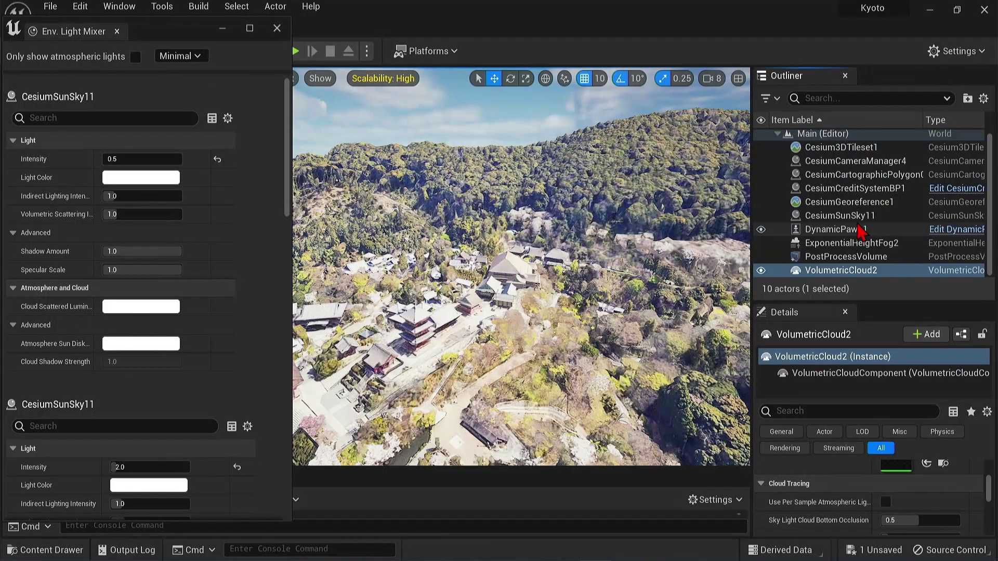
- Lower CesiumSunSky11's Solar Time to about 7.47, then select VolumetricCloud2
{"action": "left_click", "coordinate": [858, 216]}
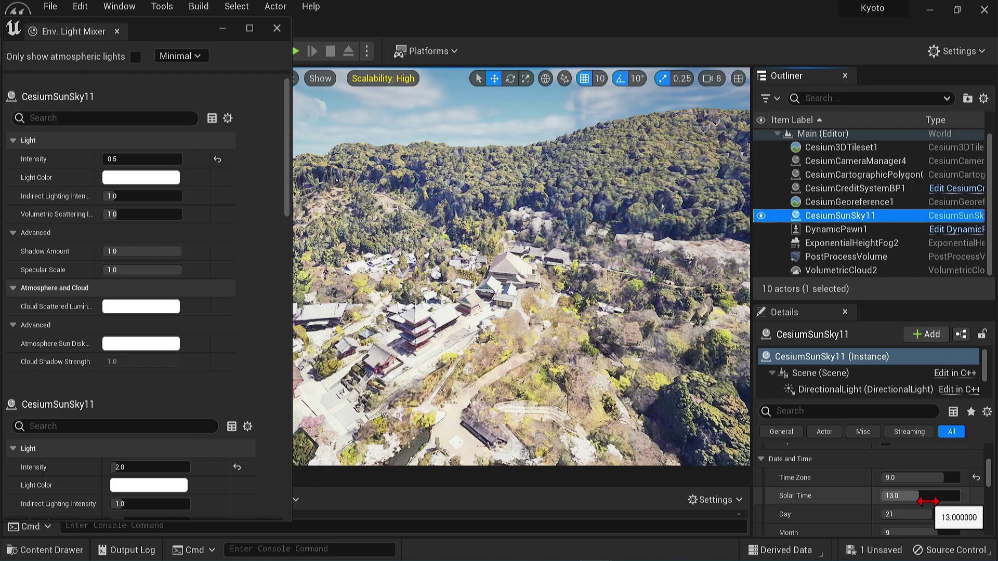
{"action": "left_click", "coordinate": [936, 497]}
{"action": "left_click_drag", "start_coordinate": [919, 496], "coordinate": [893, 495]}
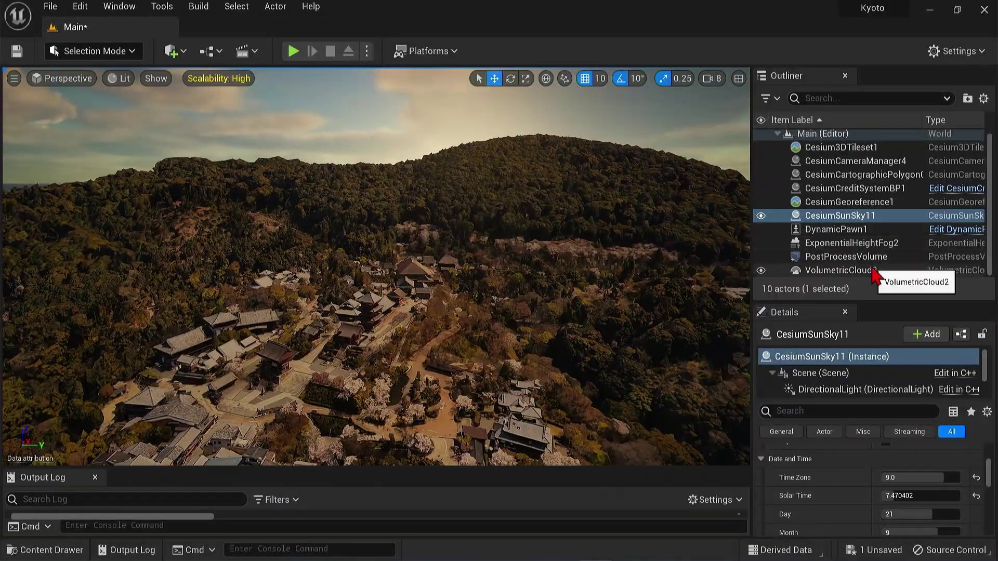
{"action": "left_click", "coordinate": [873, 270]}
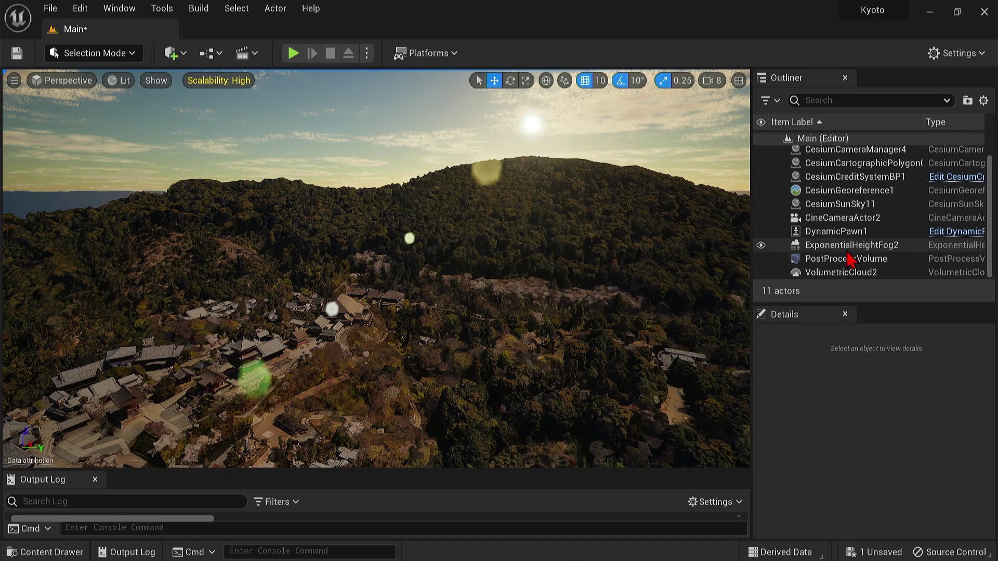
- Drop a Cube from Quick Add > Shapes among the hillside buildings and copy its Location
{"action": "left_click", "coordinate": [847, 252]}
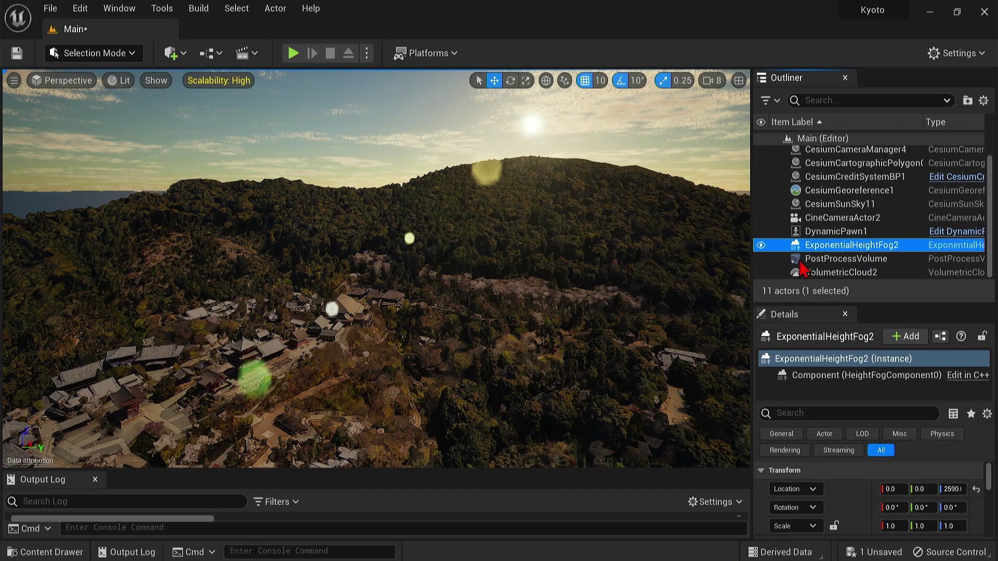
{"action": "left_click", "coordinate": [182, 54]}
{"action": "mouse_move", "coordinate": [243, 205]}
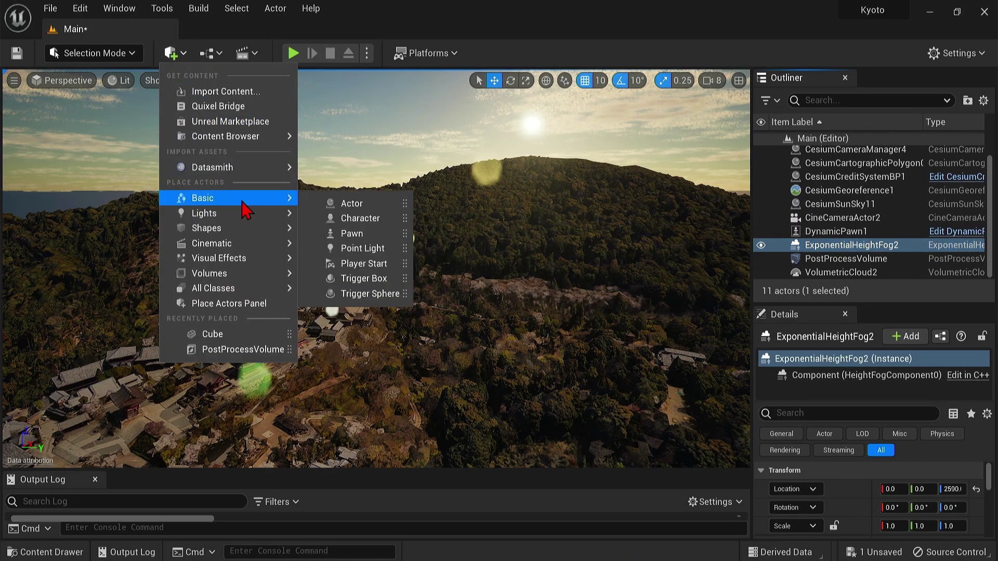
{"action": "mouse_move", "coordinate": [268, 229]}
{"action": "left_click_drag", "start_coordinate": [337, 232], "coordinate": [359, 328]}
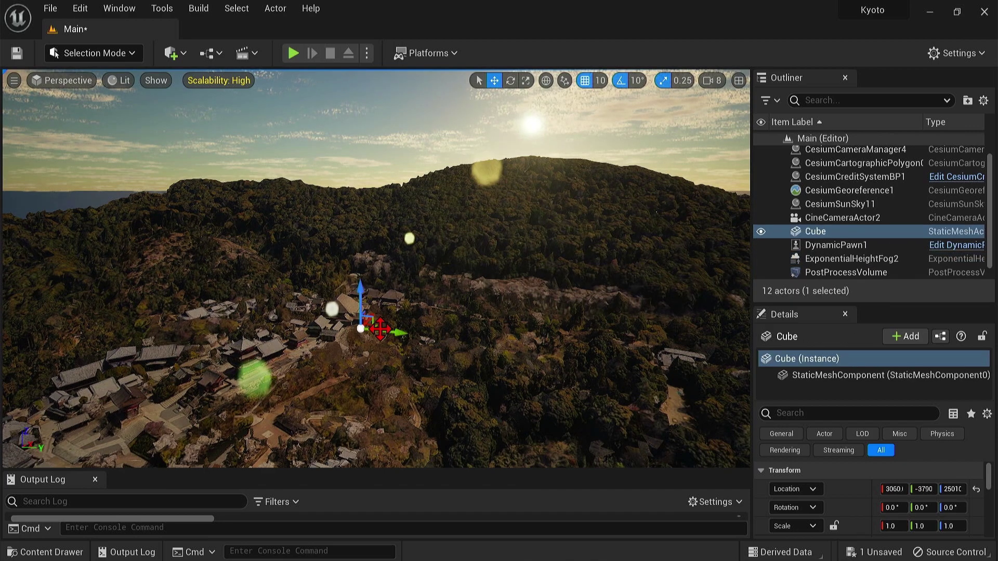
{"action": "right_click", "coordinate": [852, 493]}
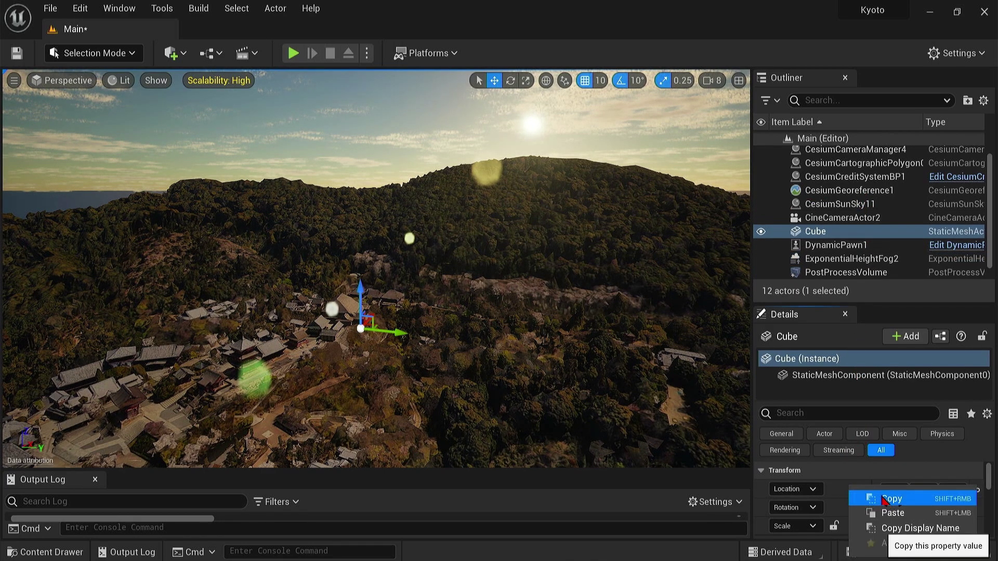
{"action": "left_click", "coordinate": [882, 500]}
{"action": "left_click_drag", "start_coordinate": [891, 489], "coordinate": [832, 263]}
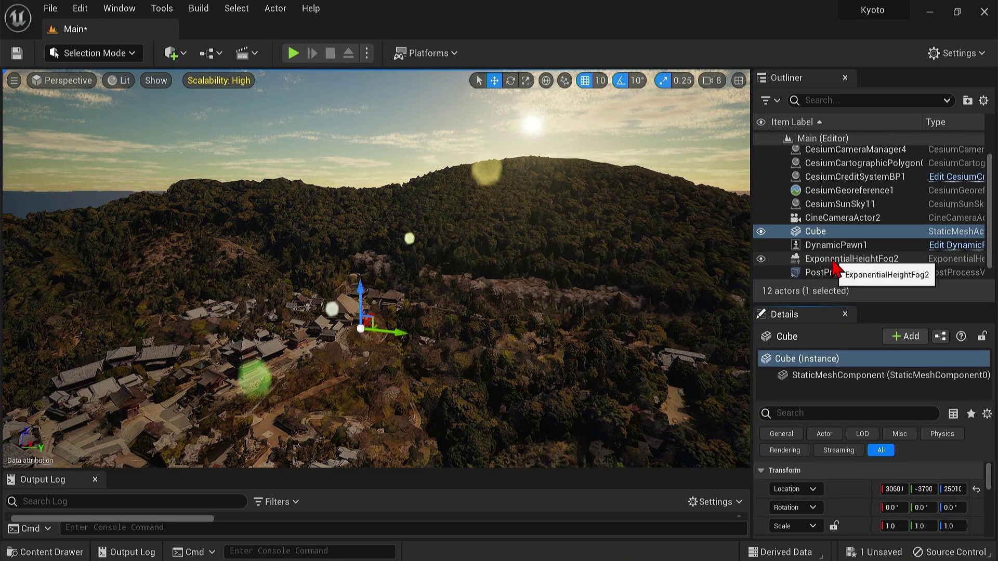
- Paste the cube's location onto ExponentialHeightFog2, placing it near 3060, -3790, 2501 among the temples
{"action": "left_click", "coordinate": [832, 263]}
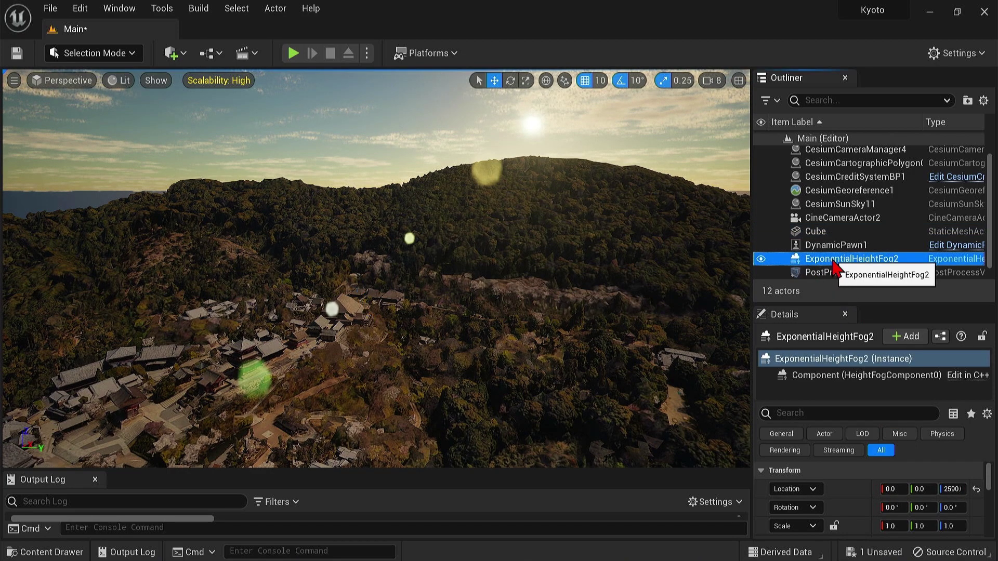
{"action": "right_click", "coordinate": [871, 489]}
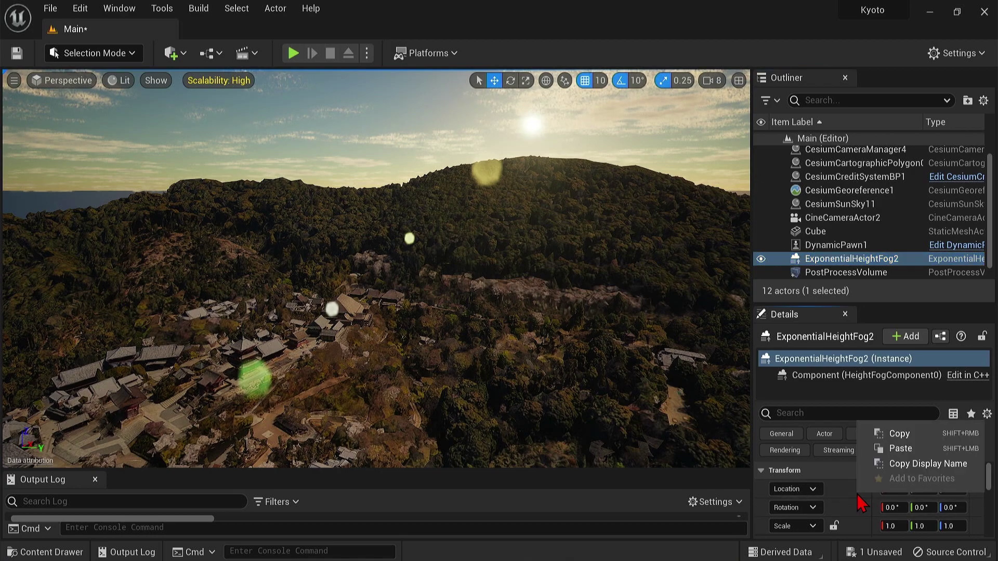
{"action": "left_click", "coordinate": [894, 448]}
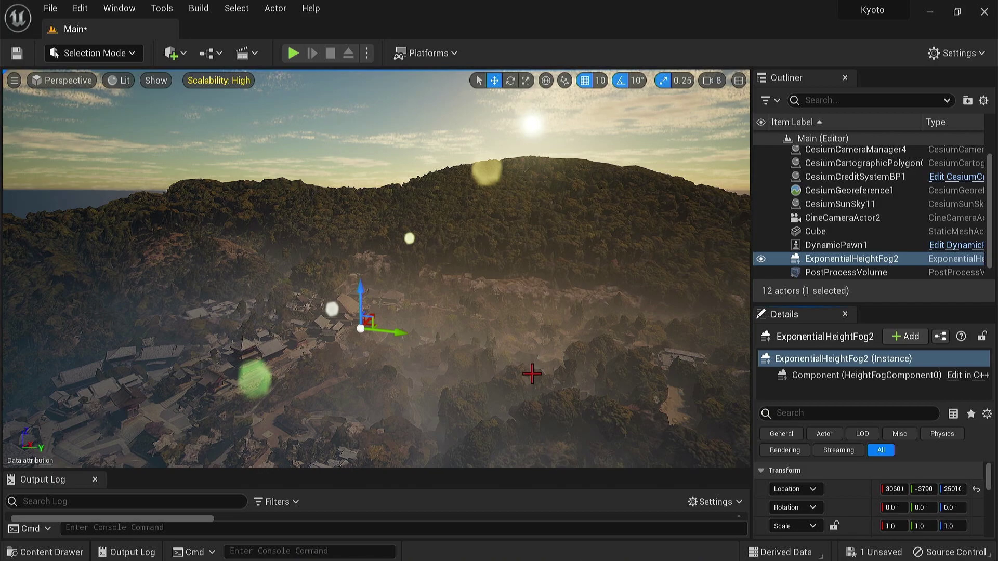
{"action": "middle_click_drag", "start_coordinate": [476, 360], "coordinate": [550, 369]}
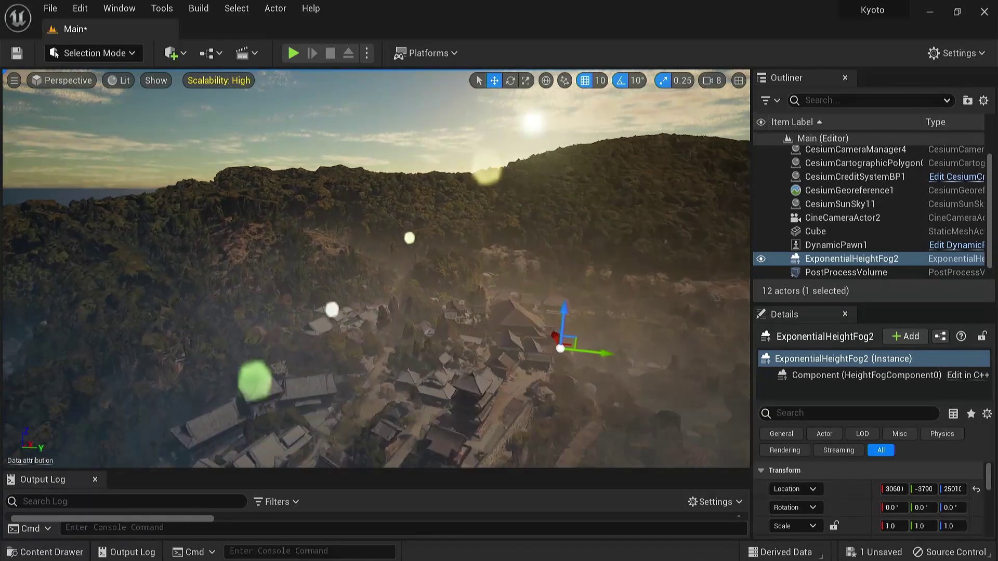
{"action": "right_click_drag", "start_coordinate": [551, 368], "coordinate": [507, 362]}
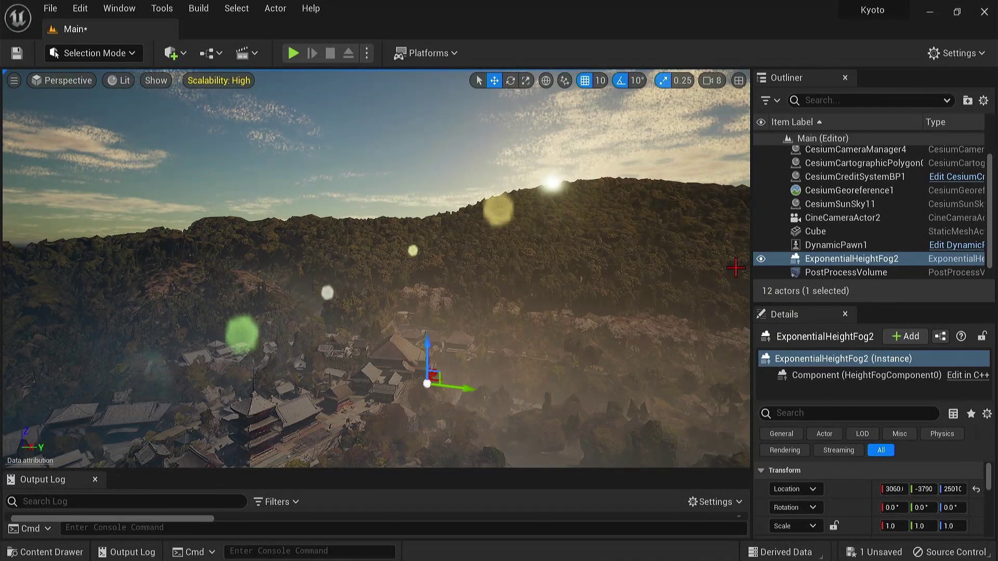
- Select the PostProcessVolume and filter its Details for 'len' settings
{"action": "left_click", "coordinate": [878, 272]}
{"action": "scroll", "coordinate": [878, 272], "scroll_direction": "down", "scroll_amount": 1}
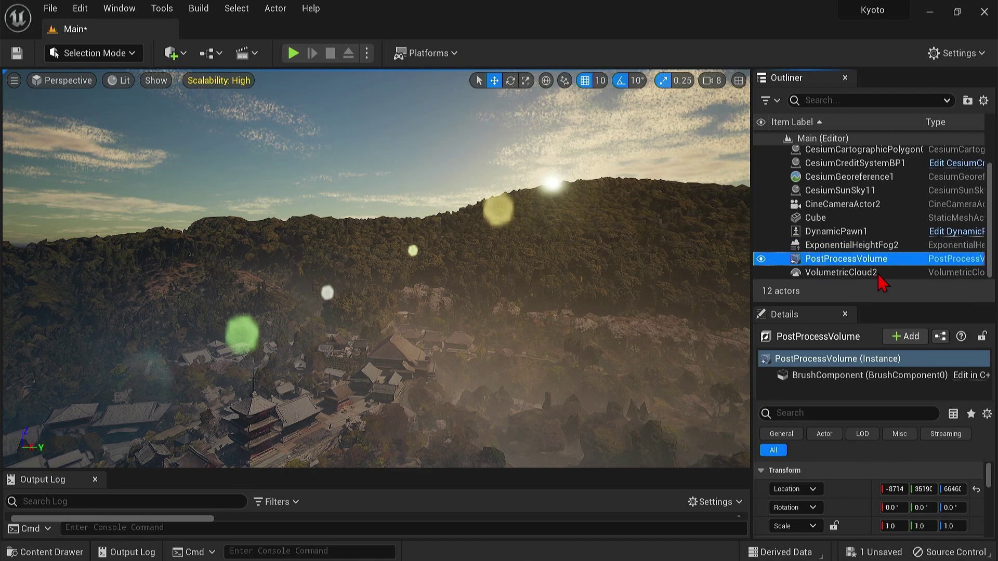
{"action": "left_click", "coordinate": [806, 413]}
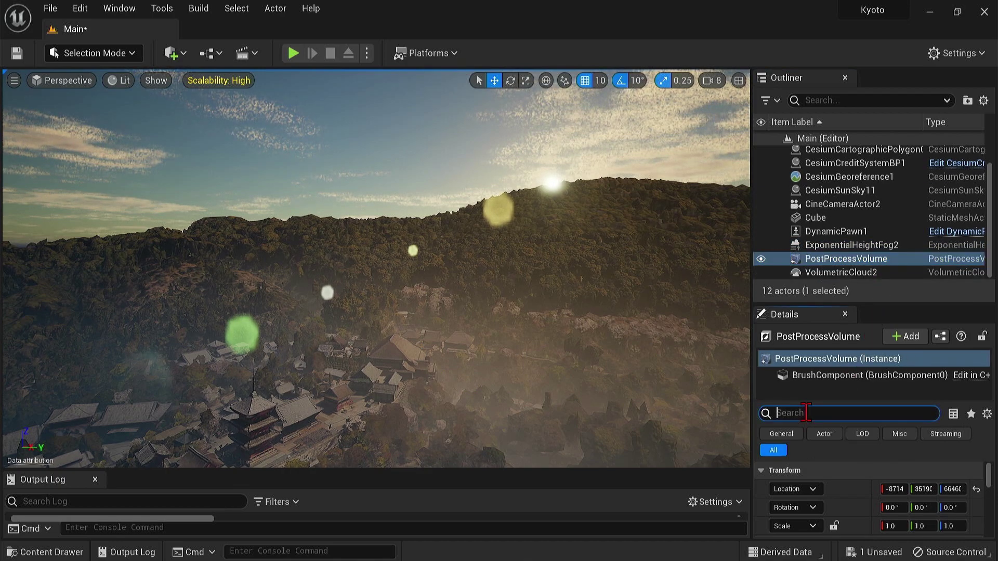
{"action": "type", "text": "len"}
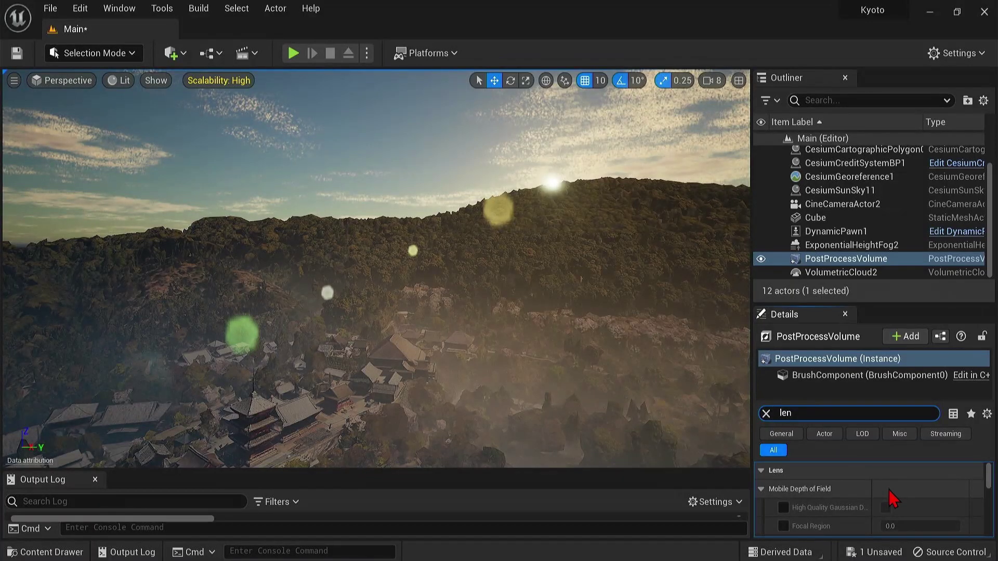
{"action": "scroll", "coordinate": [884, 493], "scroll_direction": "down", "scroll_amount": 3}
{"action": "scroll", "coordinate": [893, 499], "scroll_direction": "up", "scroll_amount": 5}
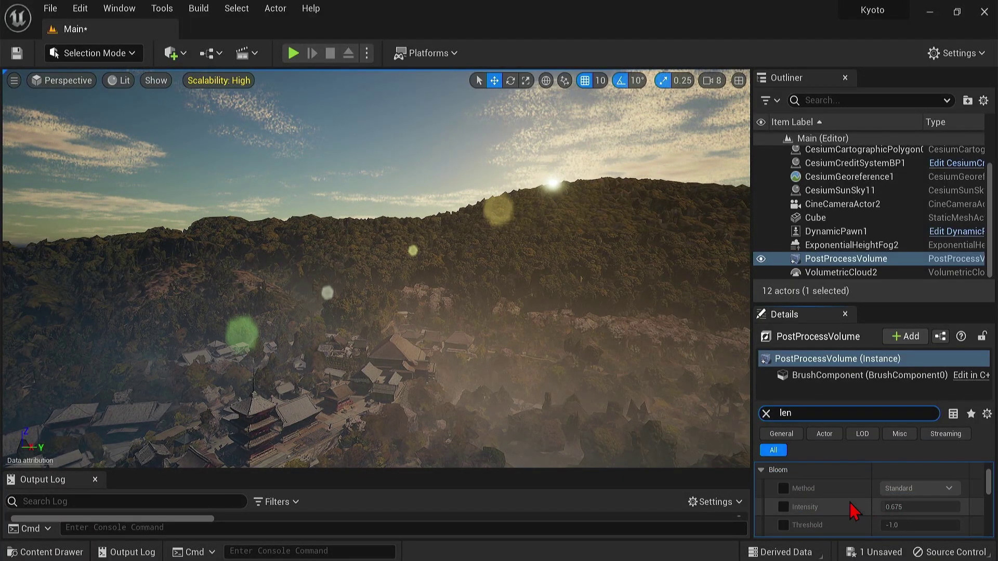
- Set the bloom method to Convolution and enable the bloom intensity override at 0.675
{"action": "left_click", "coordinate": [783, 488]}
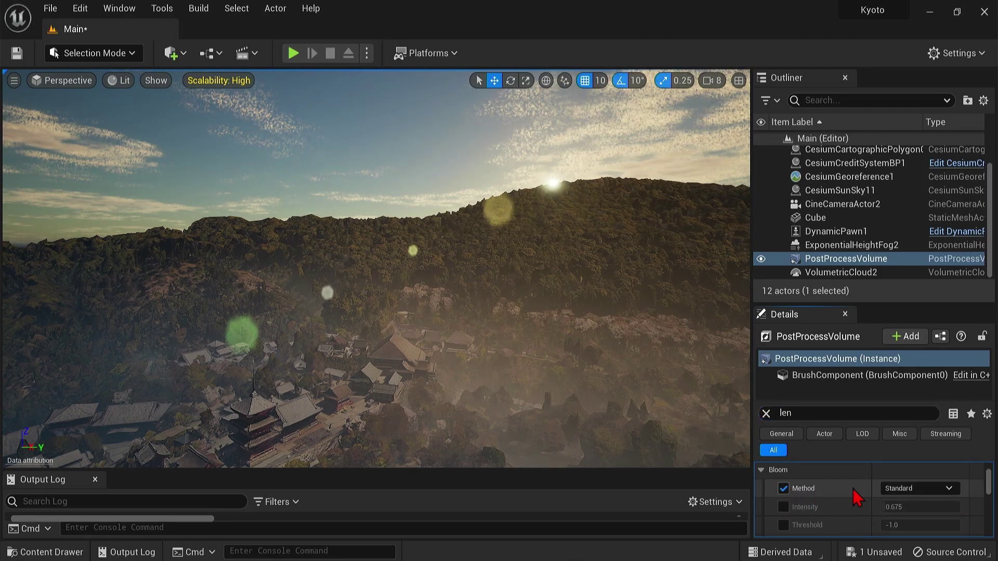
{"action": "left_click", "coordinate": [920, 489]}
{"action": "left_click", "coordinate": [926, 513]}
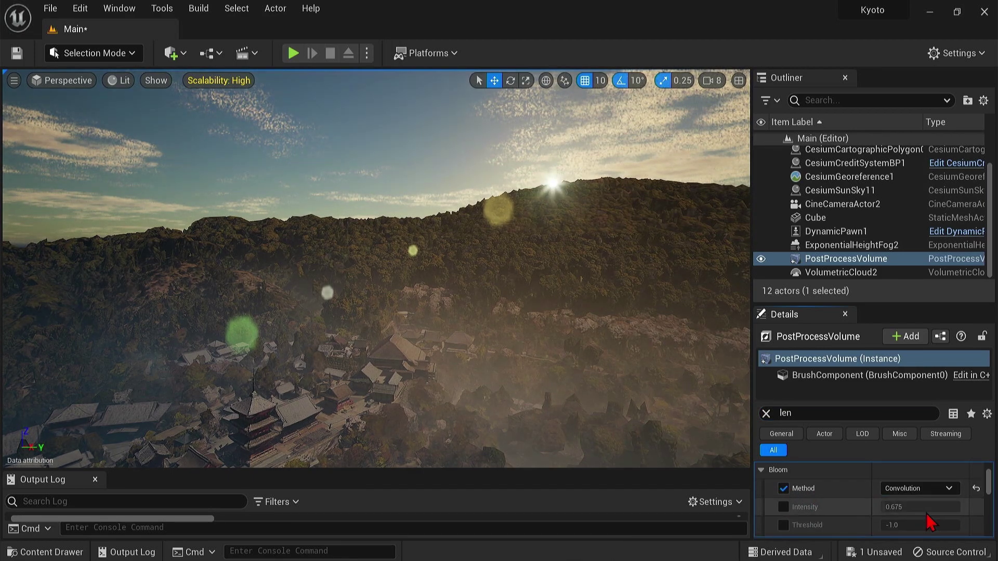
{"action": "left_click", "coordinate": [783, 507]}
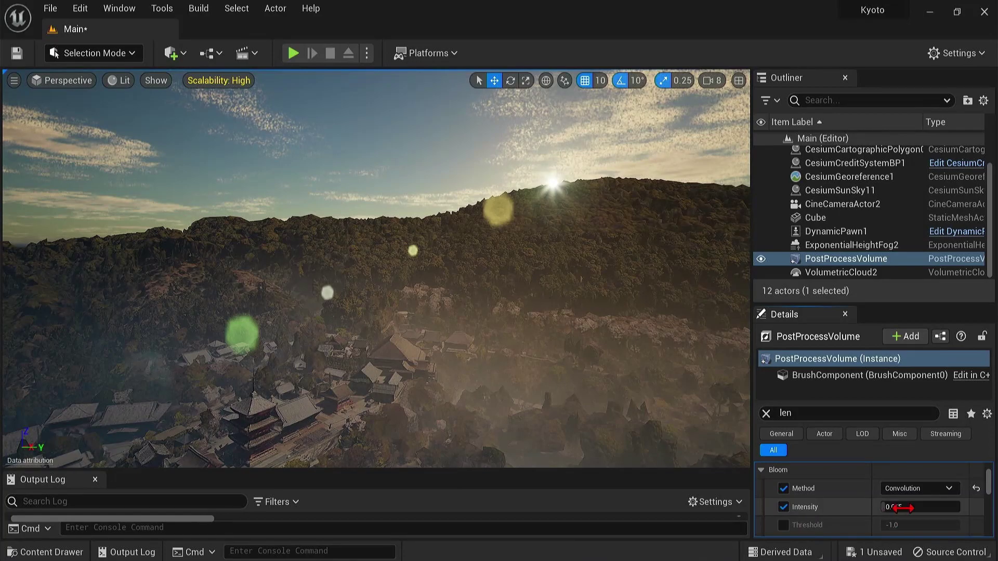
{"action": "scroll", "coordinate": [858, 514], "scroll_direction": "down", "scroll_amount": 2}
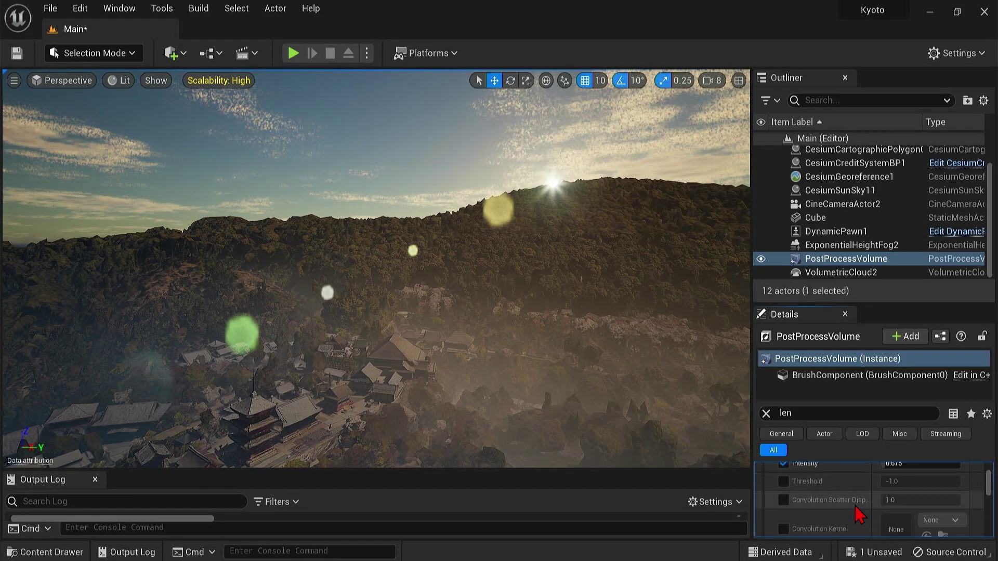
{"action": "scroll", "coordinate": [859, 511], "scroll_direction": "down", "scroll_amount": 5}
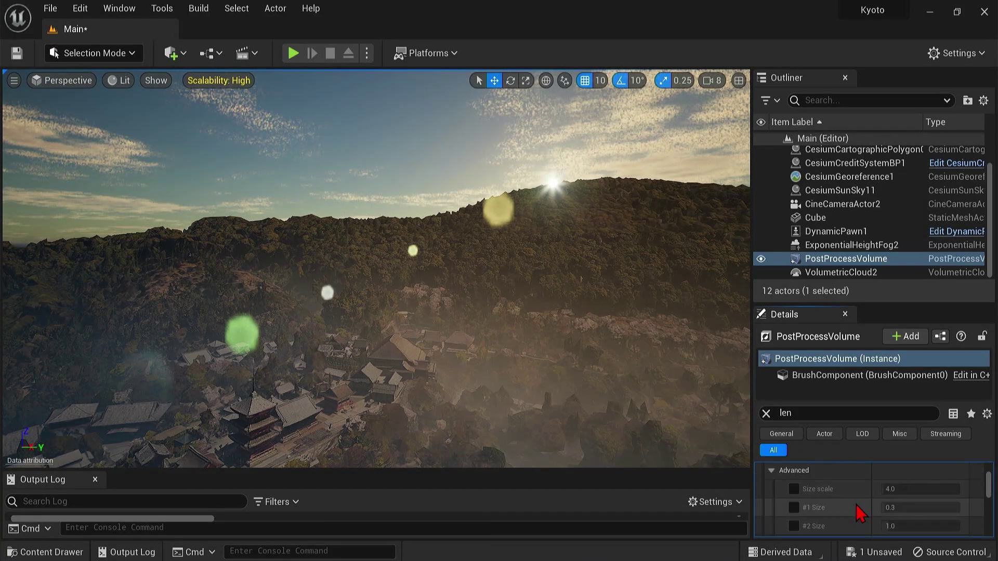
- Override the lens flare intensity to 0.3 and turn the view toward the hillside village
{"action": "left_click", "coordinate": [785, 413]}
{"action": "type", "text": "flare"}
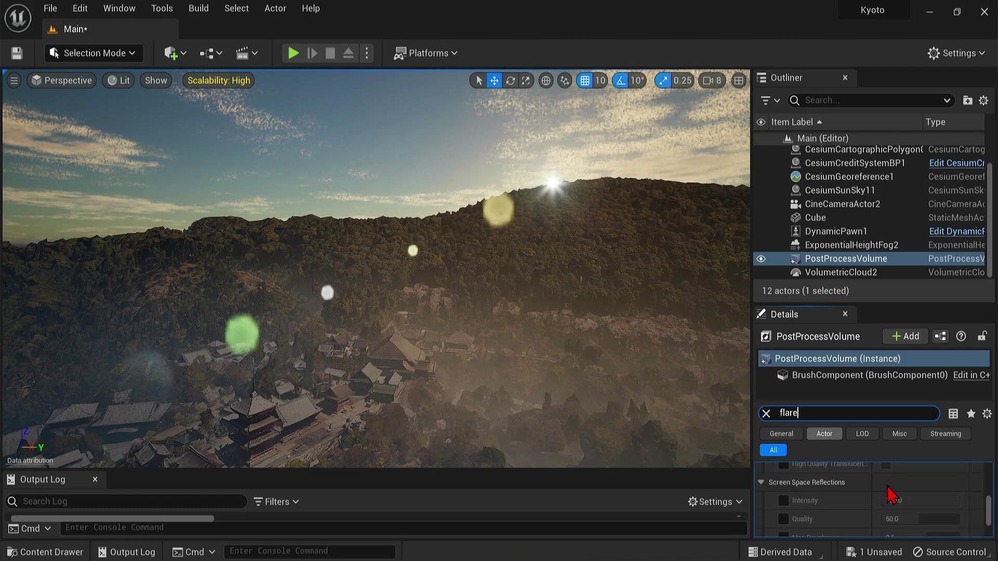
{"action": "scroll", "coordinate": [866, 509], "scroll_direction": "up", "scroll_amount": 5}
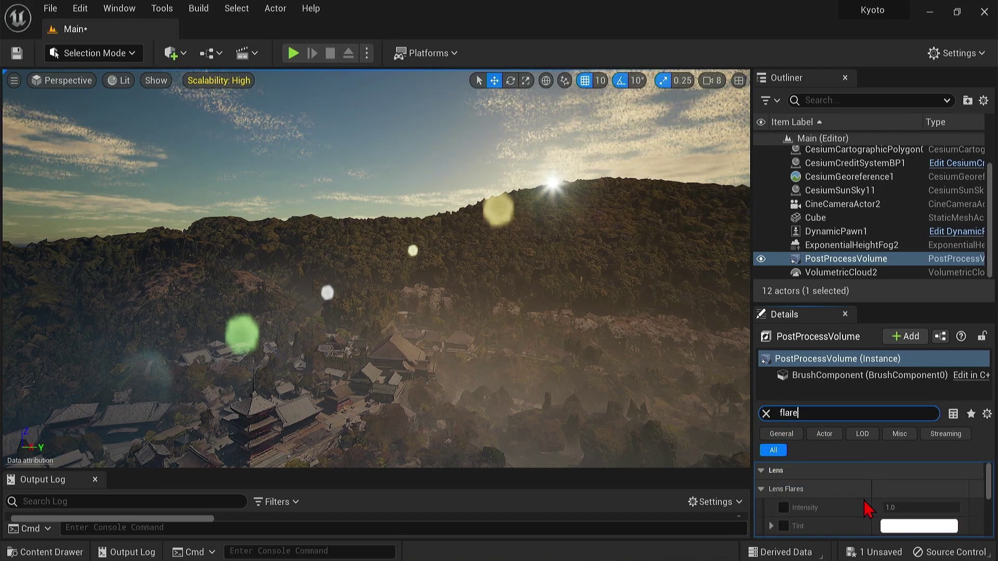
{"action": "left_click", "coordinate": [783, 507]}
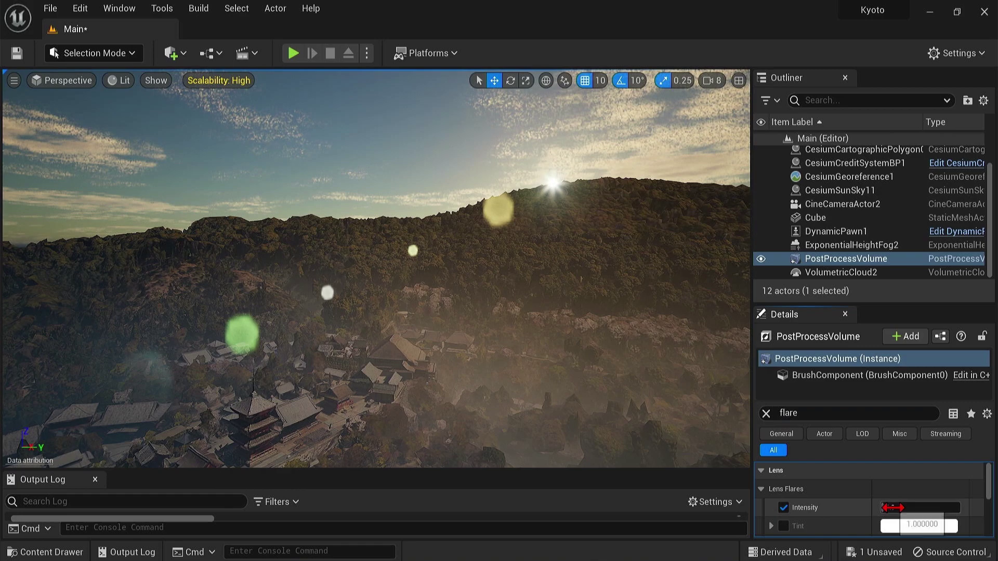
{"action": "left_click_drag", "start_coordinate": [891, 508], "coordinate": [913, 507]}
{"action": "left_click", "coordinate": [913, 508]}
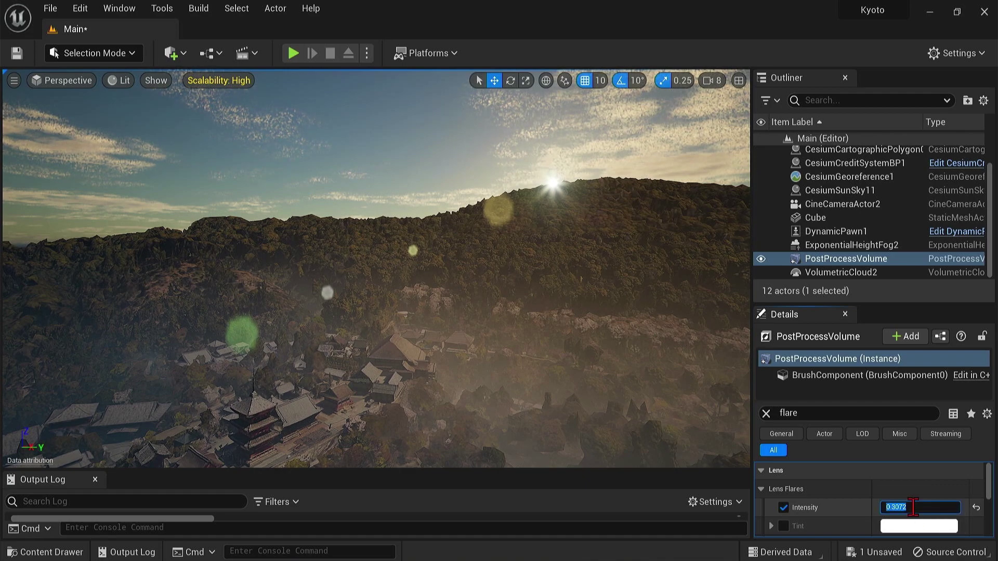
{"action": "type", "text": ".3"}
{"action": "key", "text": "Return"}
{"action": "right_click_drag", "start_coordinate": [566, 297], "coordinate": [593, 322]}
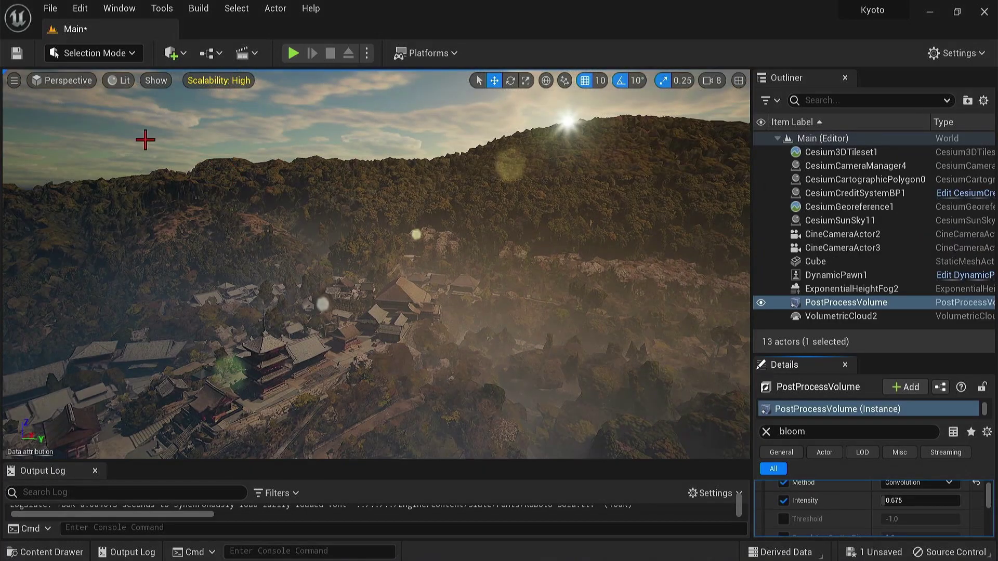
- Place a Cine Camera Actor at the current view and pilot the viewport through CineCameraActor0
{"action": "left_click", "coordinate": [14, 80]}
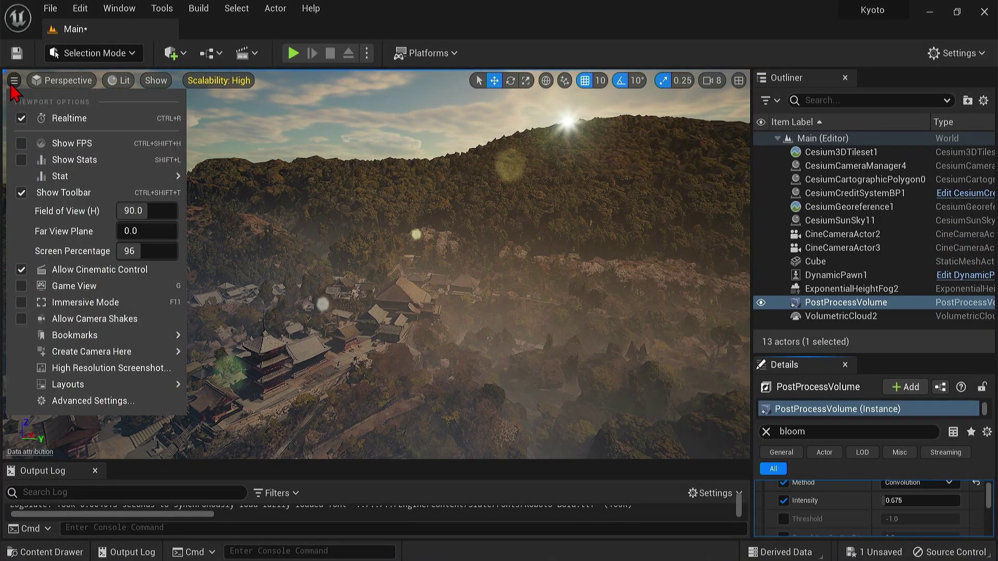
{"action": "mouse_move", "coordinate": [127, 352]}
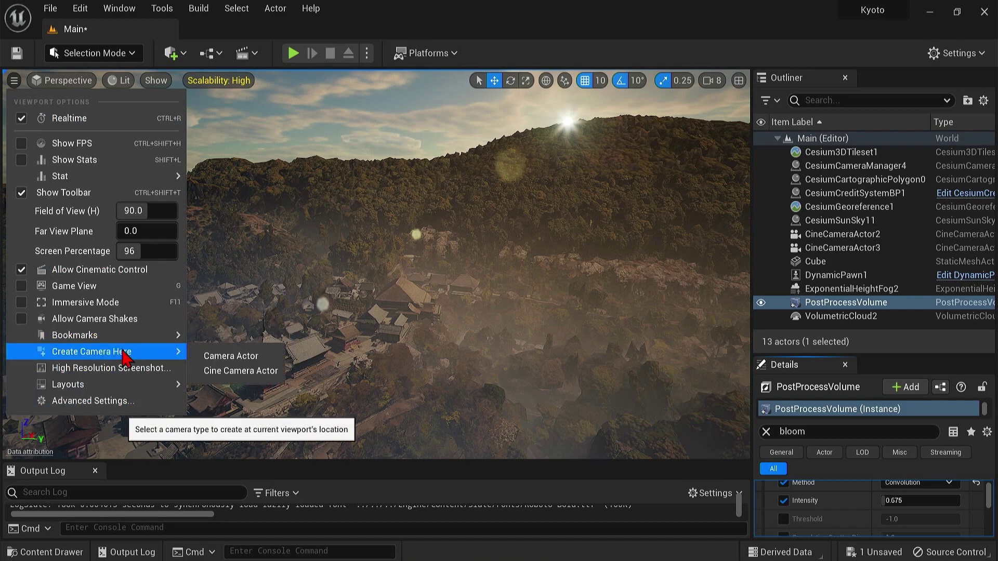
{"action": "left_click", "coordinate": [226, 370]}
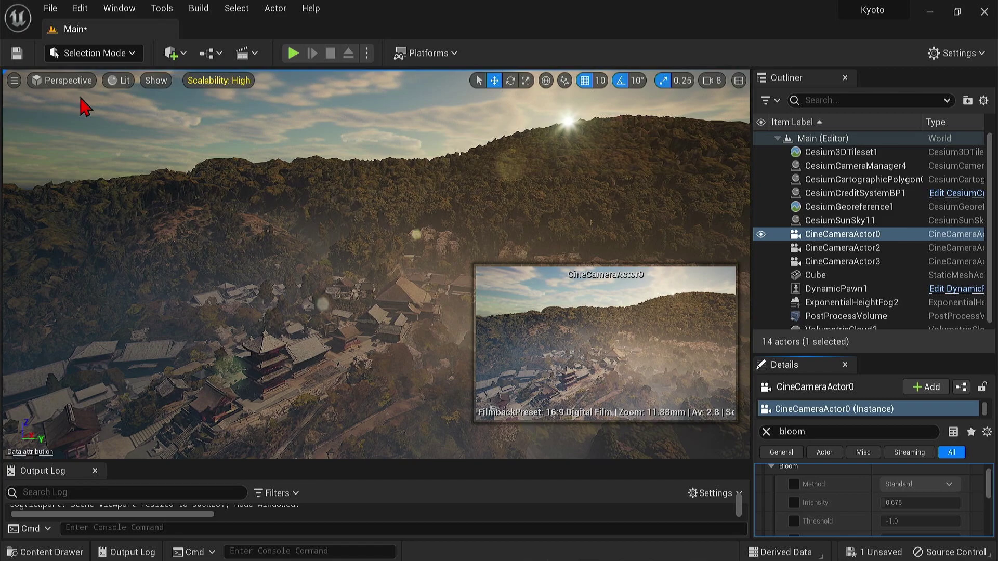
{"action": "left_click", "coordinate": [67, 83]}
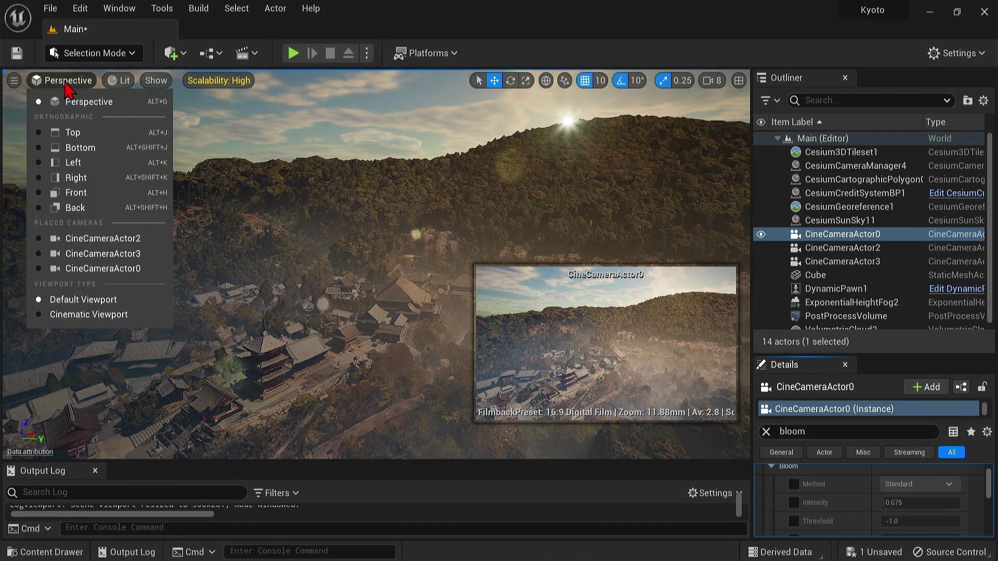
{"action": "left_click", "coordinate": [156, 268]}
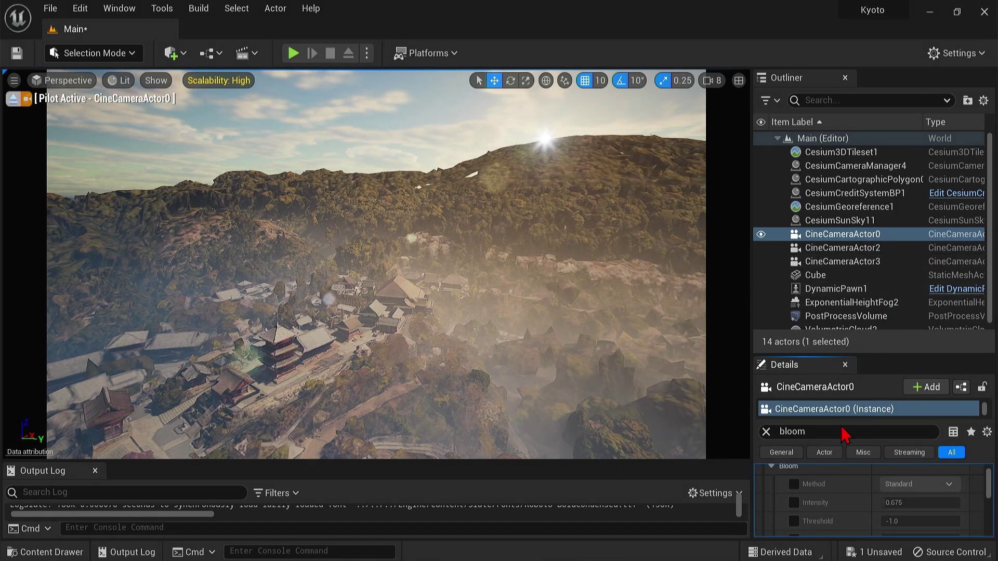
- Set up a High Resolution Screenshot at 4.0x with buffer visualization targets and date-timestamp names
{"action": "left_click", "coordinate": [21, 87]}
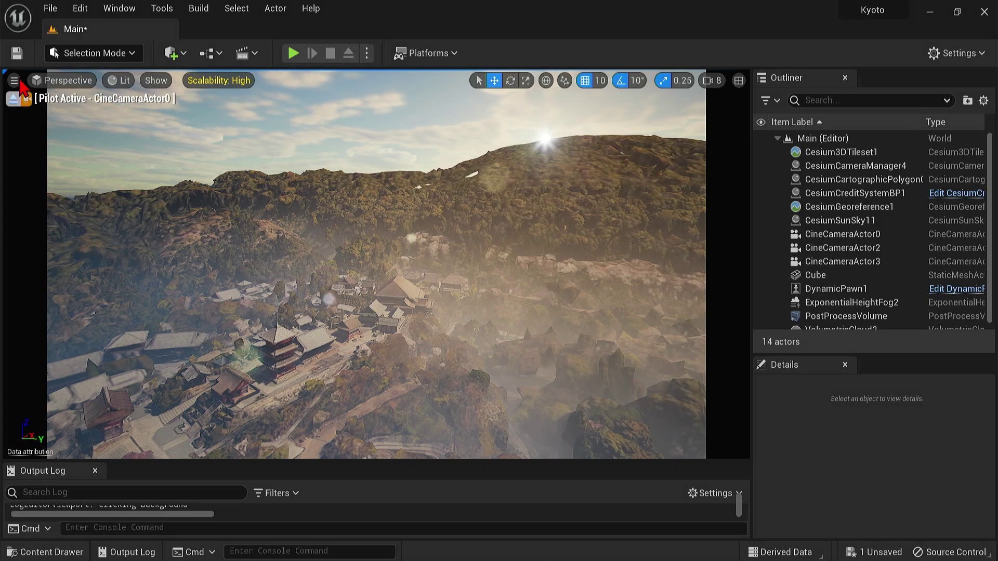
{"action": "left_click", "coordinate": [20, 82]}
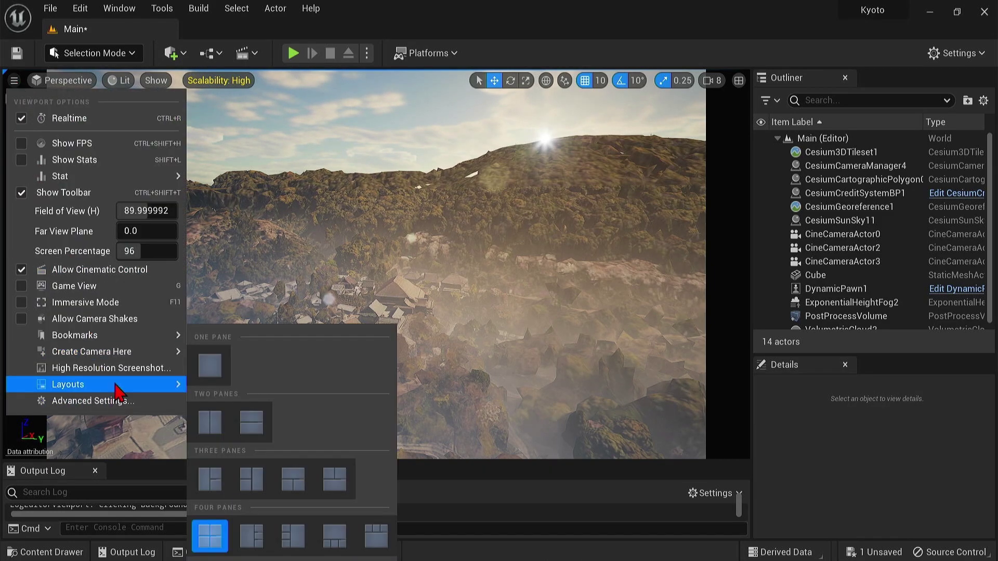
{"action": "left_click", "coordinate": [115, 369]}
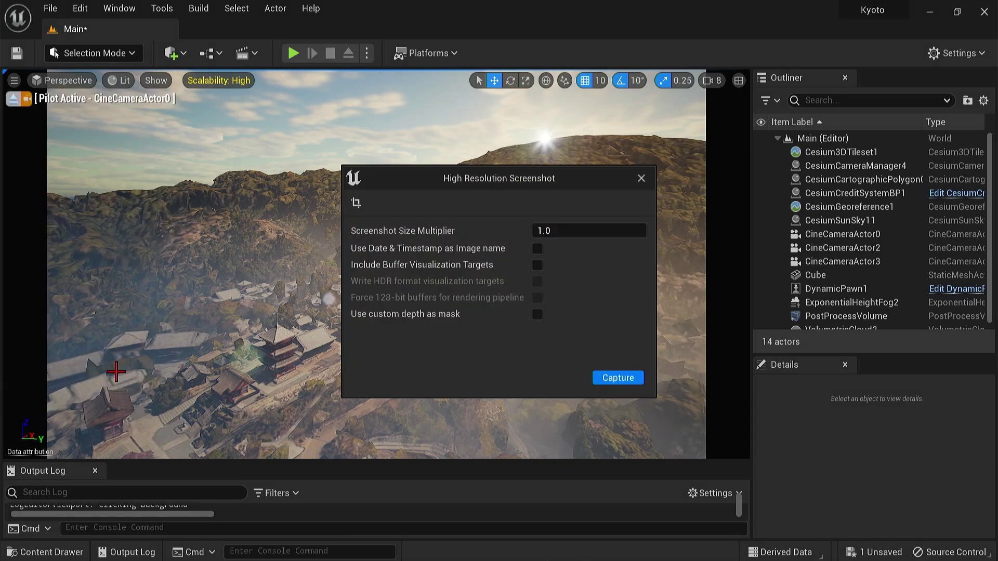
{"action": "left_click", "coordinate": [602, 231]}
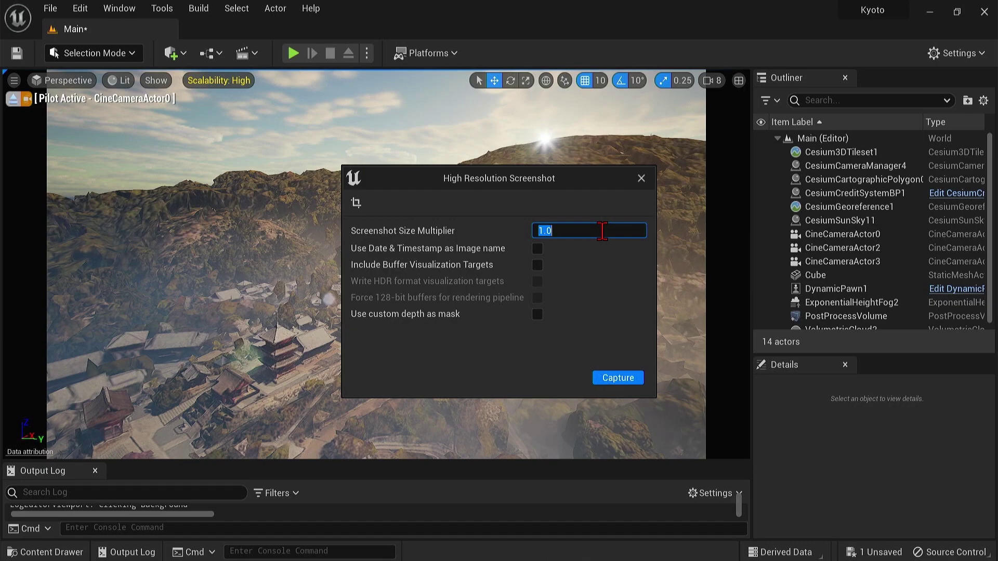
{"action": "key", "text": "Return"}
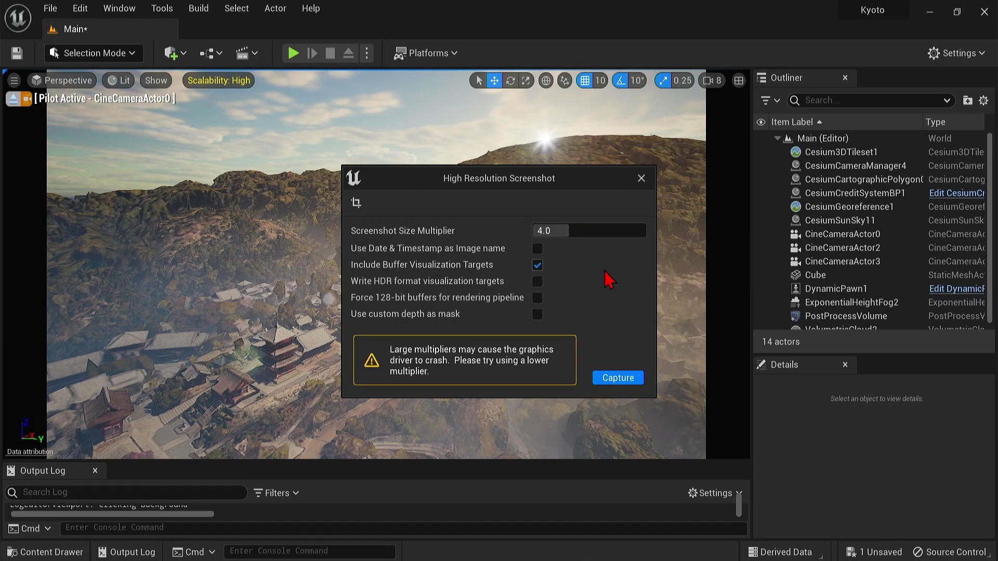
{"action": "left_click", "coordinate": [536, 265]}
{"action": "left_click", "coordinate": [538, 250]}
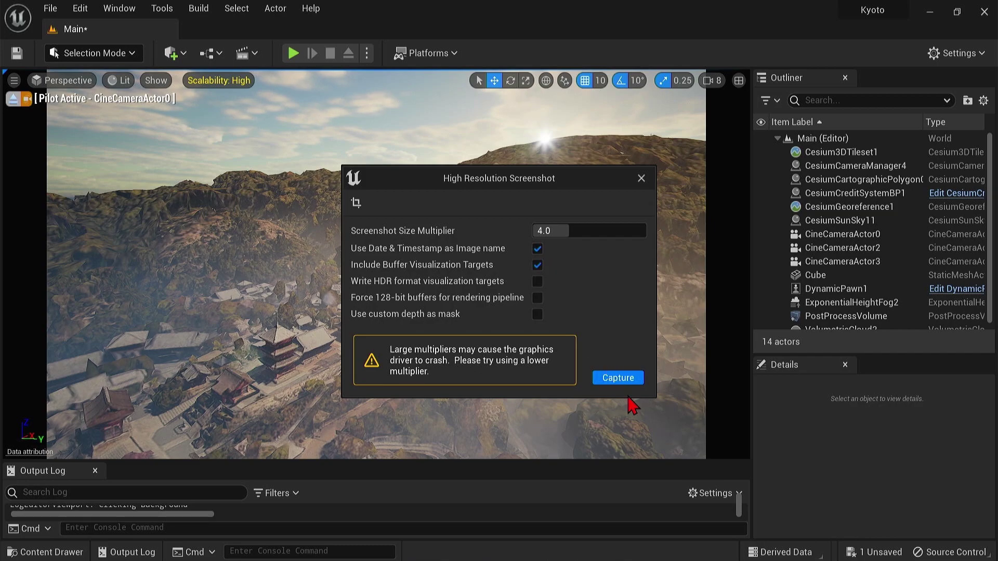